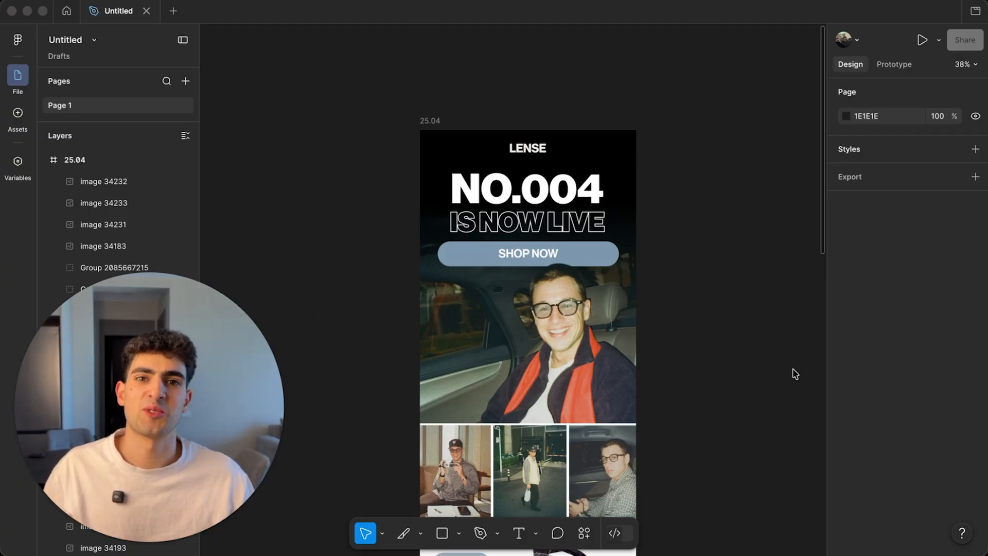
# Step: Draw a slice about 839 × 788 across the full width of the 25.04 frame, starting at its upper edge
pyautogui.keyDown('ctrl'); pyautogui.scroll(3, 795, 374); pyautogui.keyUp('ctrl')
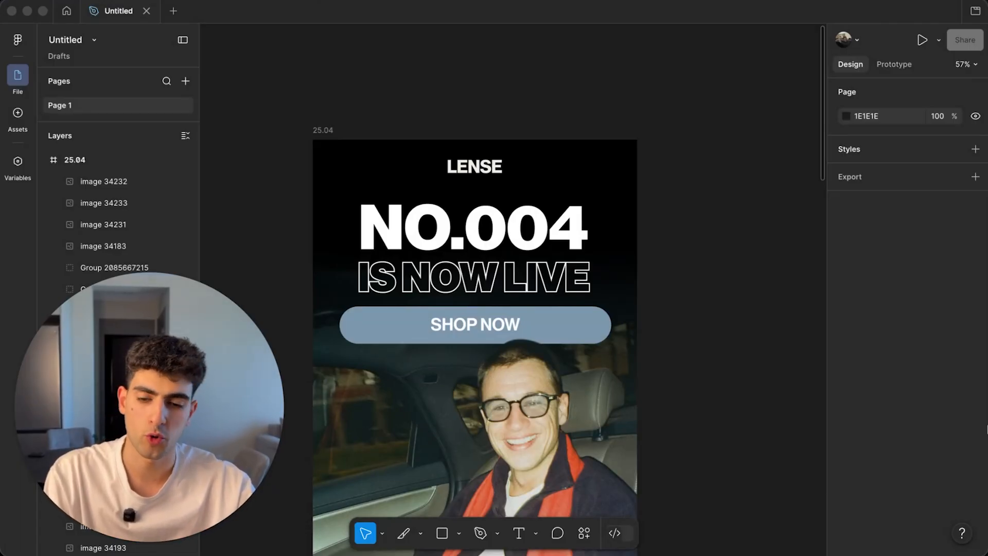
pyautogui.scroll(-5, 706, 222)
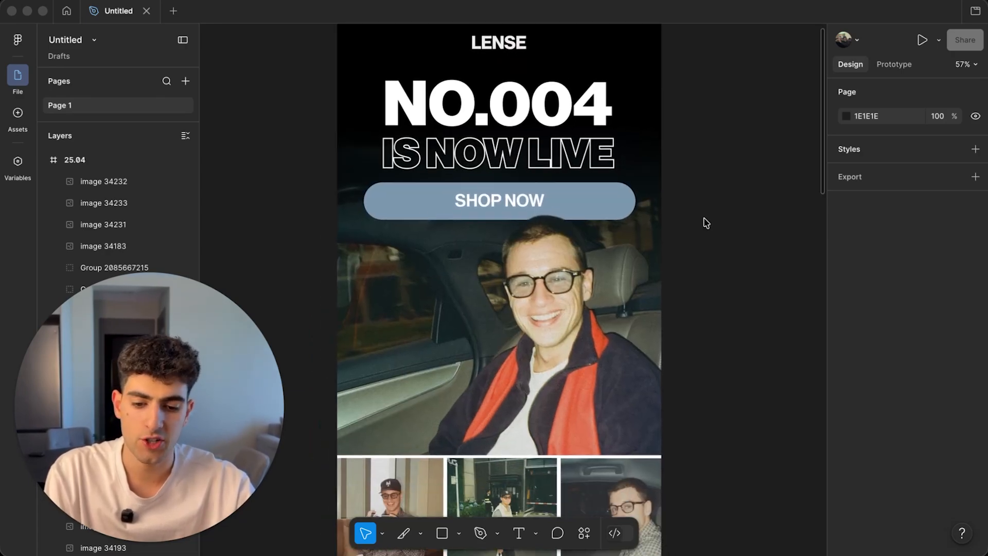
pyautogui.scroll(-5, 539, 178)
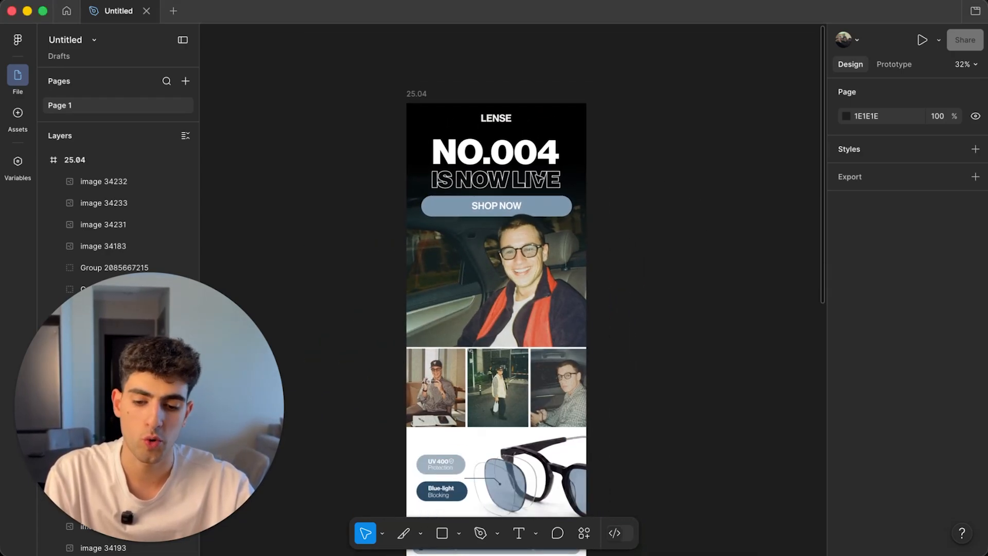
pyautogui.scroll(5, 415, 89)
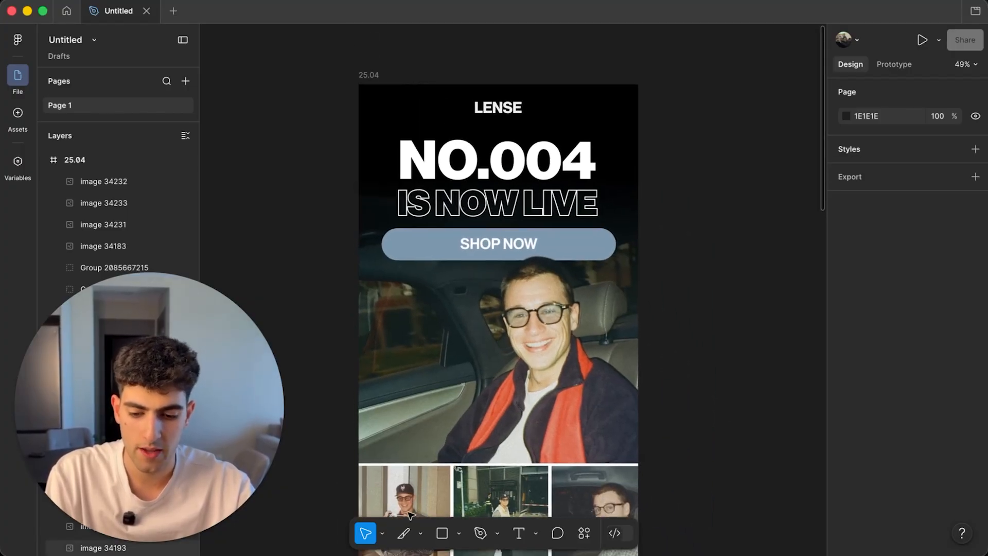
pyautogui.hotkey('shift', 'p')
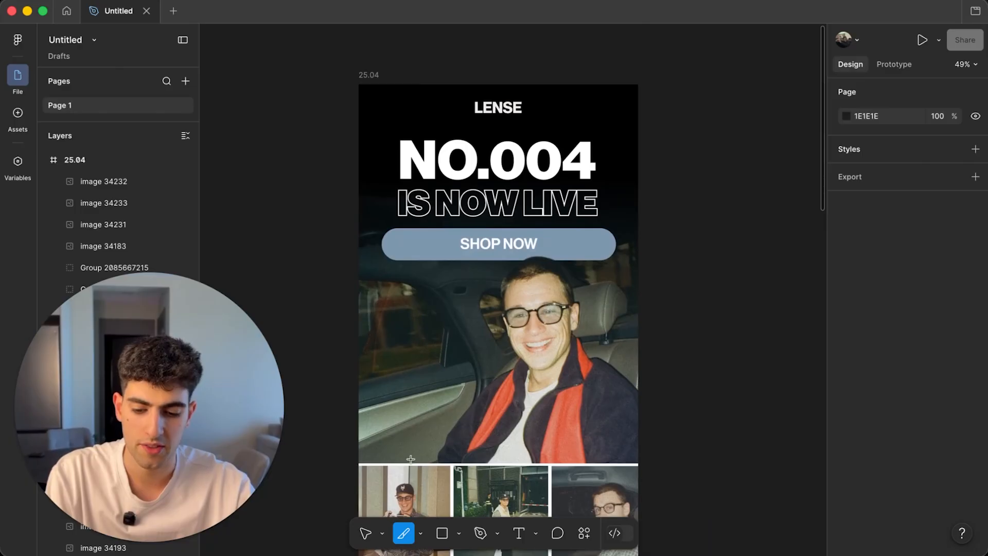
pyautogui.scroll(5, 363, 51)
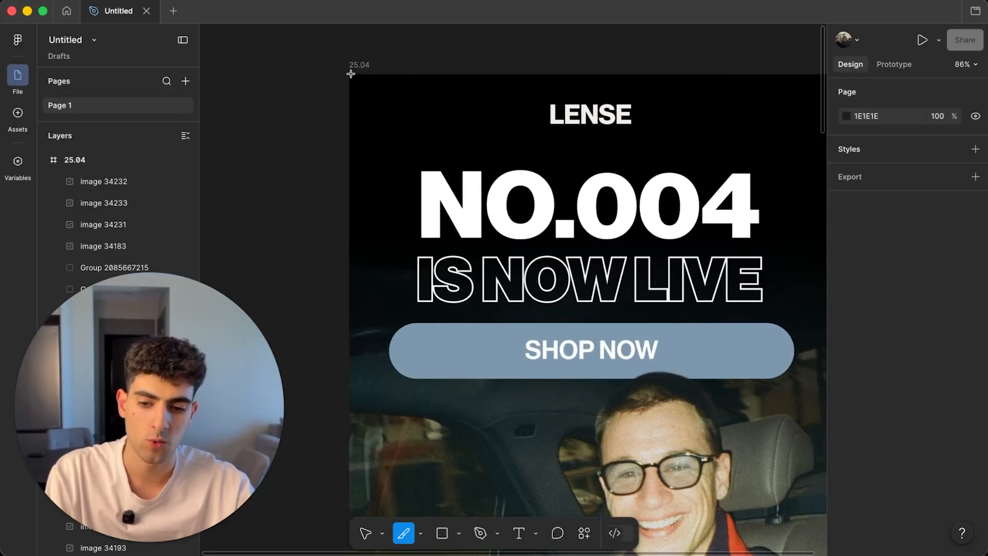
pyautogui.moveTo(349, 77); pyautogui.dragTo(608, 302)
pyautogui.scroll(-5, 613, 314)
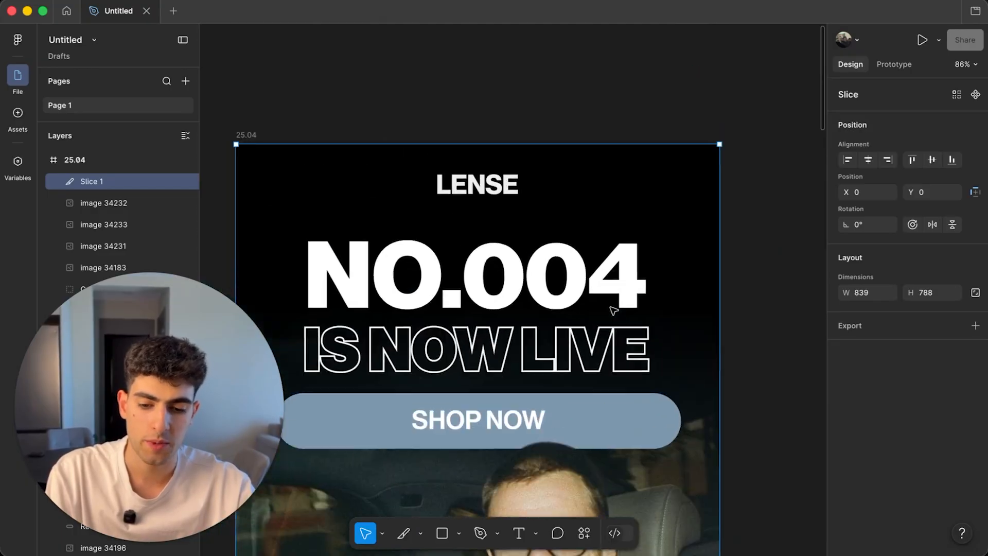
pyautogui.scroll(-1, 616, 362)
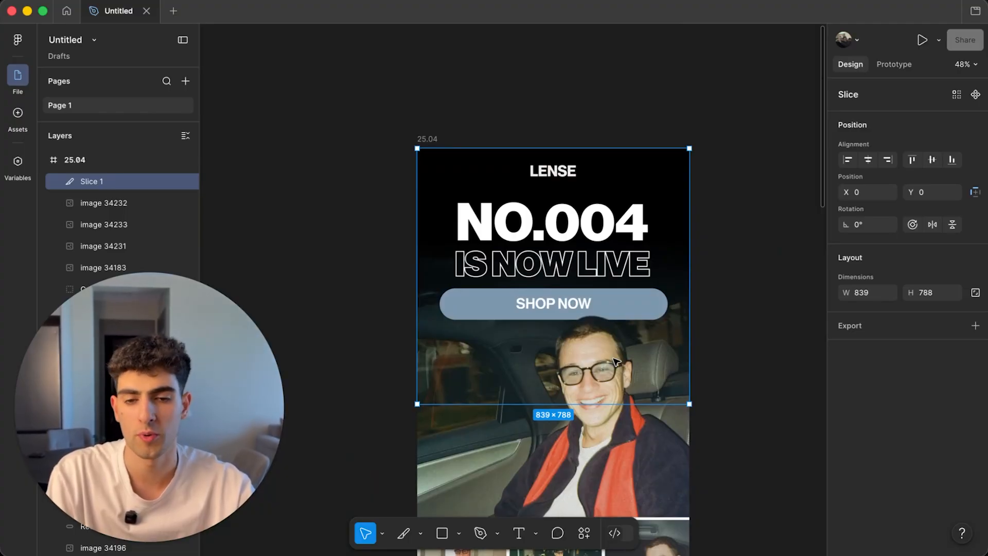
# Step: Shorten the first slice to a height of 688 and check that its corner lines up with the frame
pyautogui.scroll(5, 614, 360)
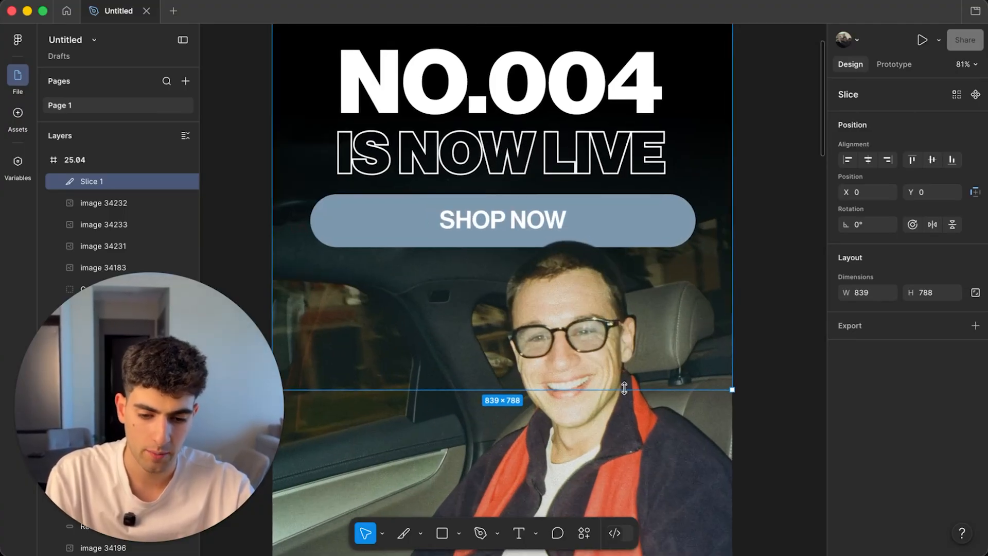
pyautogui.moveTo(624, 388); pyautogui.dragTo(624, 348)
pyautogui.scroll(5, 409, 128)
pyautogui.hscroll(-5, 409, 129)
pyautogui.scroll(5, 410, 129)
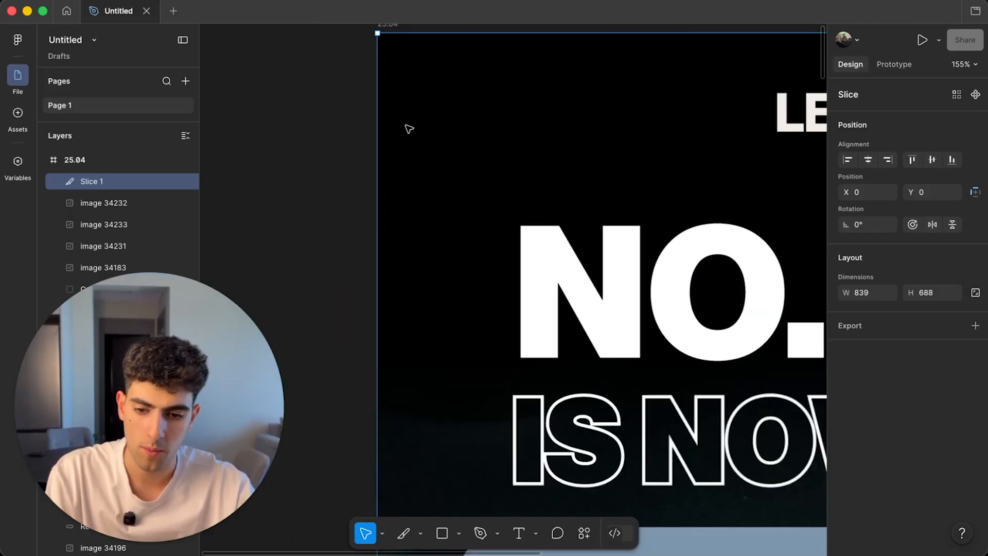
pyautogui.scroll(2, 409, 129)
pyautogui.scroll(-15, 376, 144)
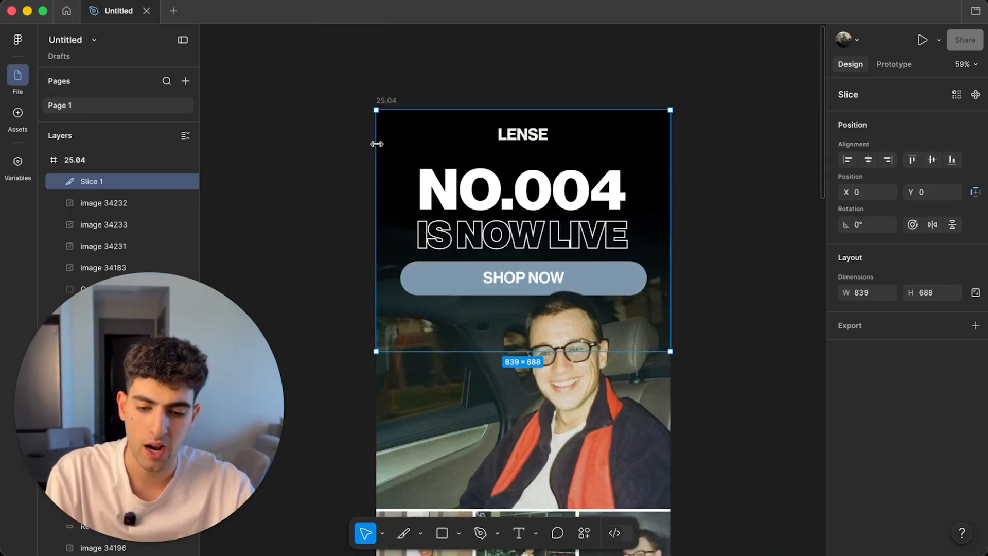
# Step: Duplicate the first slice and place the copy directly beneath it at Y 688
pyautogui.scroll(5, 446, 214)
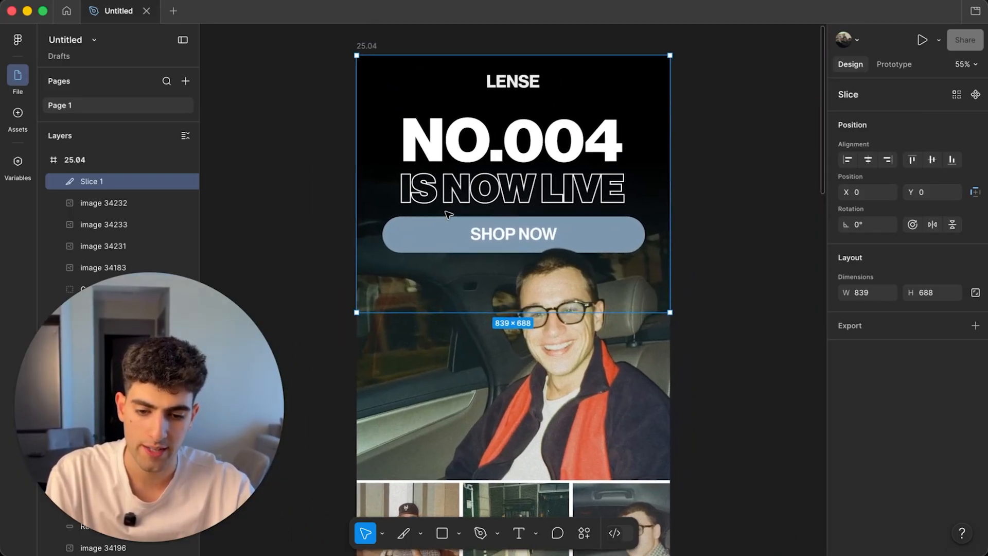
pyautogui.scroll(-4, 547, 123)
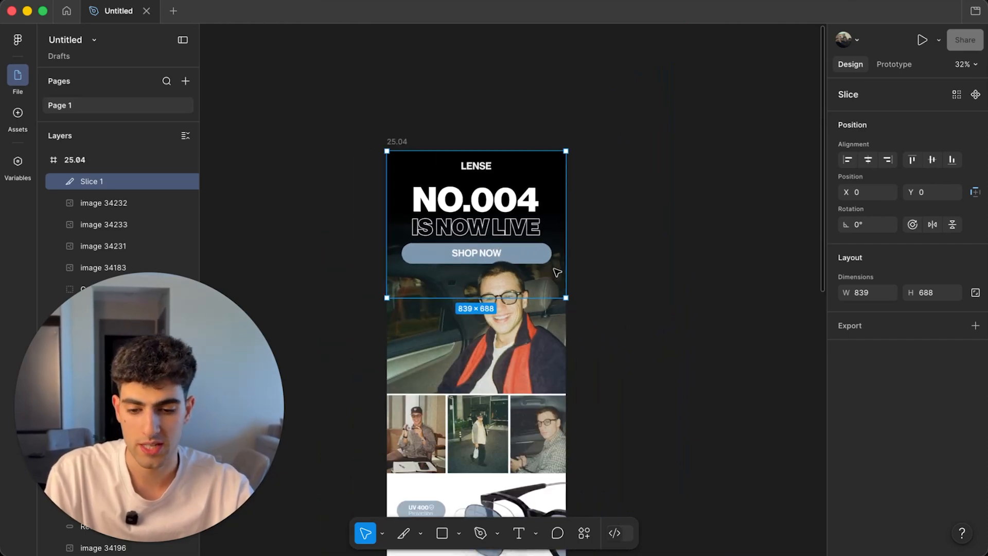
pyautogui.scroll(4, 613, 203)
pyautogui.scroll(-3, 613, 203)
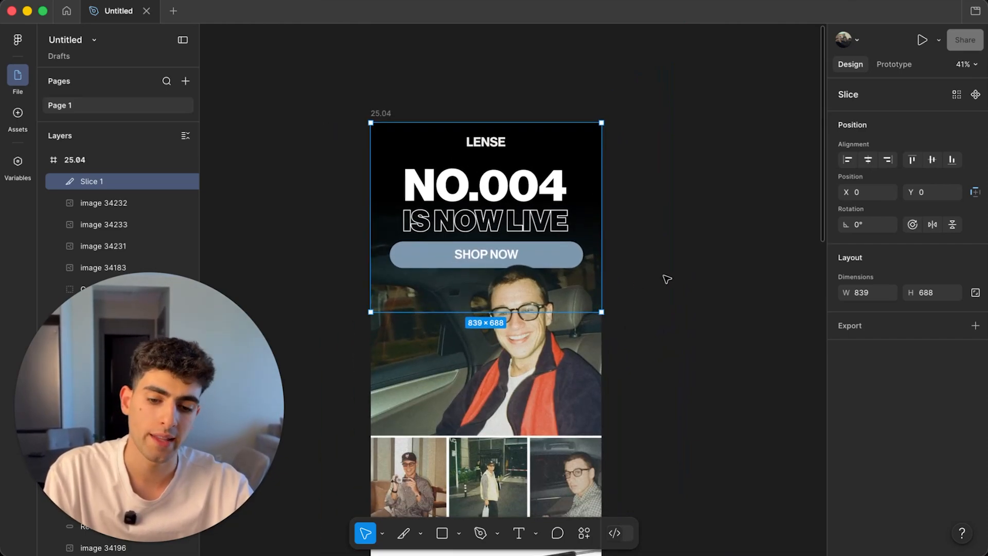
pyautogui.scroll(-3, 547, 212)
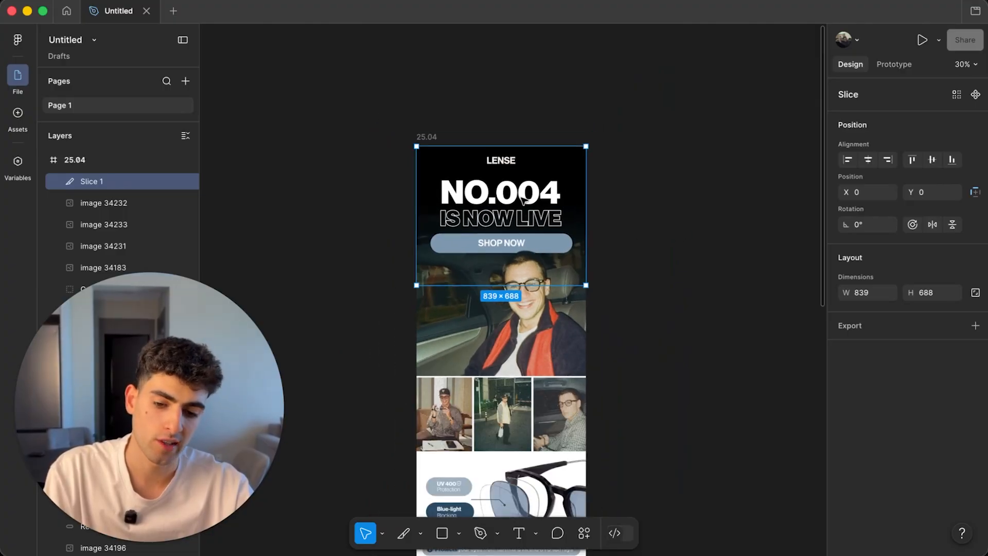
pyautogui.scroll(-5, 498, 251)
pyautogui.keyDown('alt'); pyautogui.moveTo(562, 96); pyautogui.dragTo(565, 238); pyautogui.keyUp('alt')
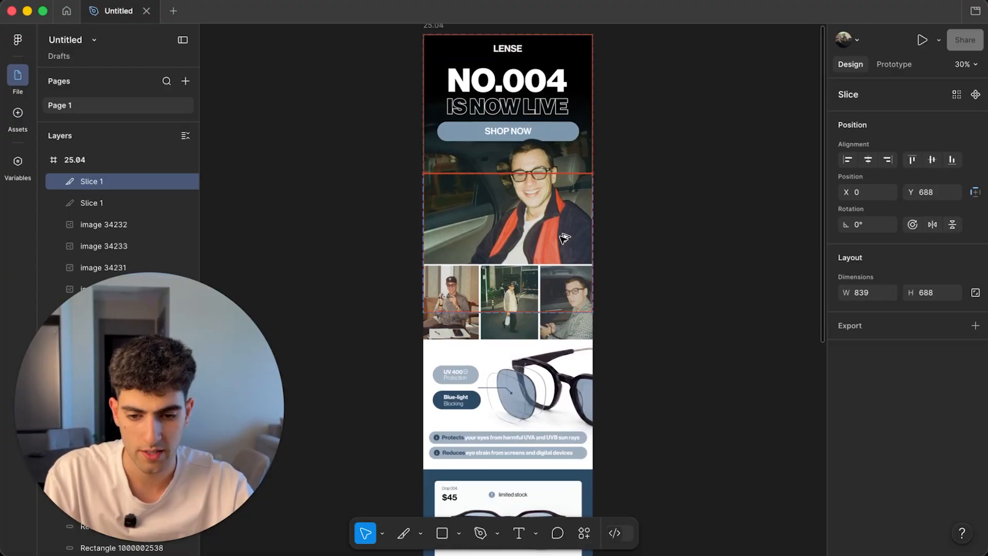
# Step: Duplicate the second slice directly beneath it at Y 1376 and extend the copy to a height of 777, ending at the blue product section
pyautogui.scroll(10, 564, 238)
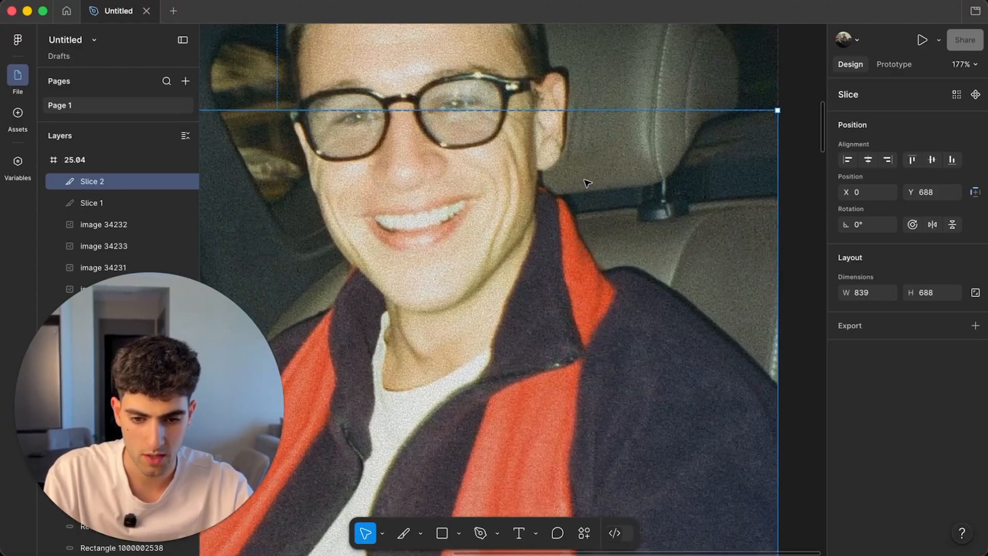
pyautogui.keyDown('alt'); pyautogui.moveTo(587, 181); pyautogui.dragTo(615, 258); pyautogui.keyUp('alt')
pyautogui.scroll(-10, 585, 181)
pyautogui.scroll(-2, 587, 184)
pyautogui.scroll(10, 582, 269)
pyautogui.scroll(2, 591, 270)
pyautogui.scroll(-5, 614, 257)
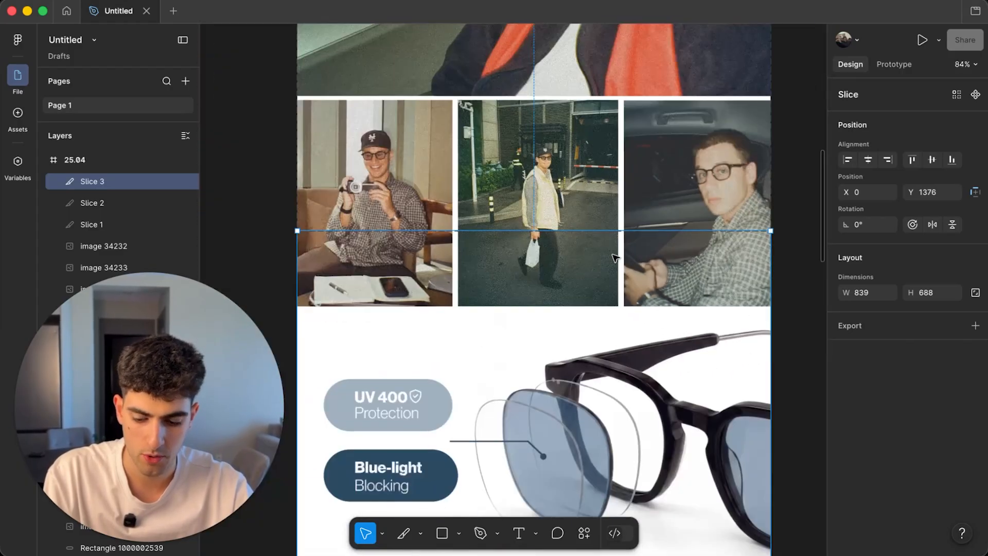
pyautogui.scroll(-8, 607, 216)
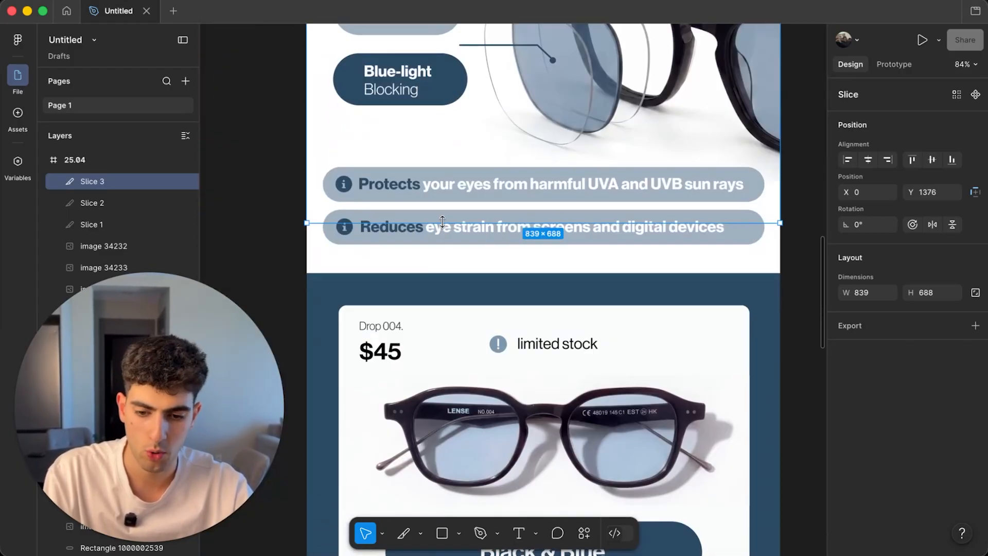
pyautogui.moveTo(447, 222); pyautogui.dragTo(450, 272)
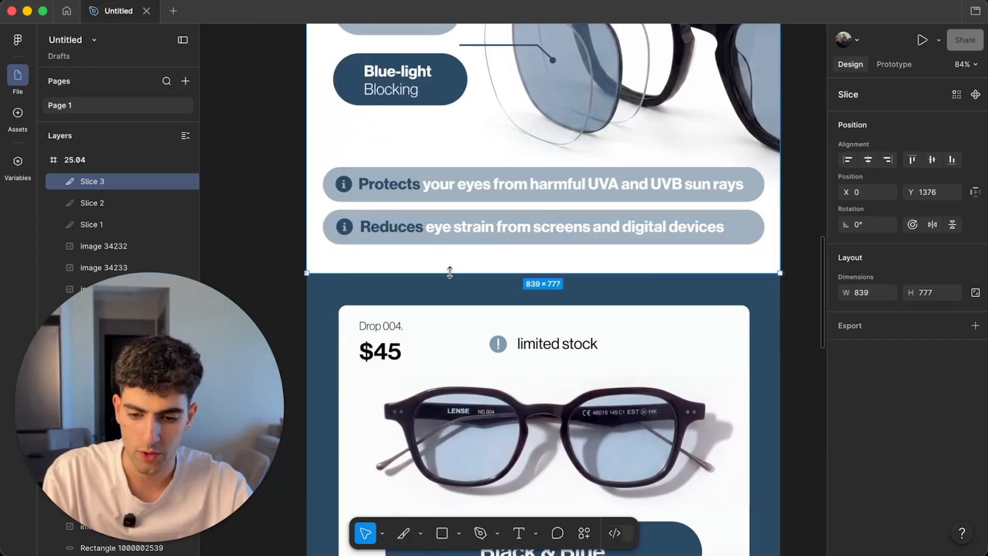
pyautogui.scroll(-5, 450, 272)
pyautogui.moveTo(466, 188); pyautogui.dragTo(631, 189)
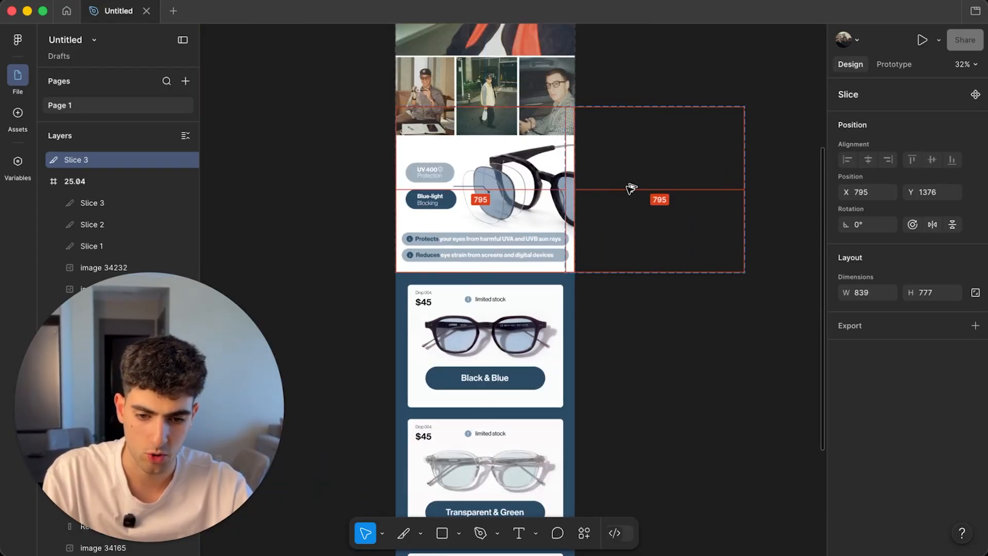
pyautogui.press('super+z')
pyautogui.scroll(3, 567, 150)
pyautogui.scroll(3, 566, 151)
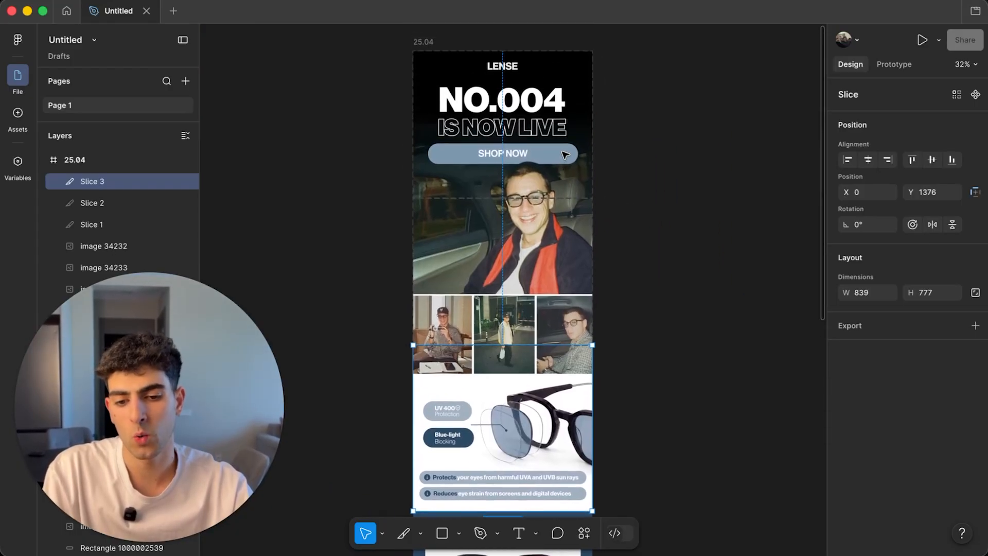
pyautogui.scroll(-2, 633, 178)
pyautogui.click(633, 178)
pyautogui.press('super+z')
# Step: Duplicate the third slice over the Black & Blue product card at Y 2153 and shorten the copy to a height of 659
pyautogui.scroll(-9, 528, 312)
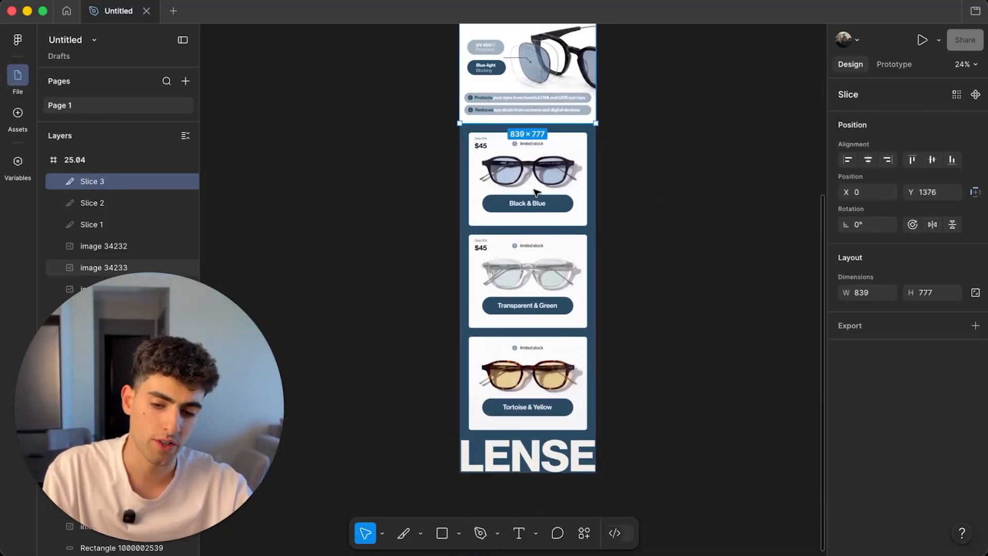
pyautogui.scroll(1, 528, 106)
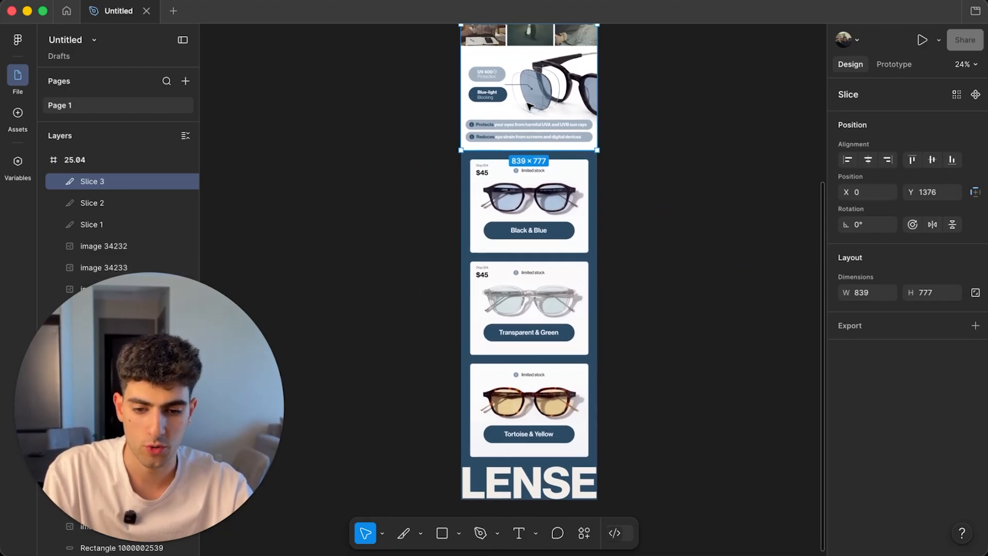
pyautogui.moveTo(527, 106); pyautogui.dragTo(551, 222)
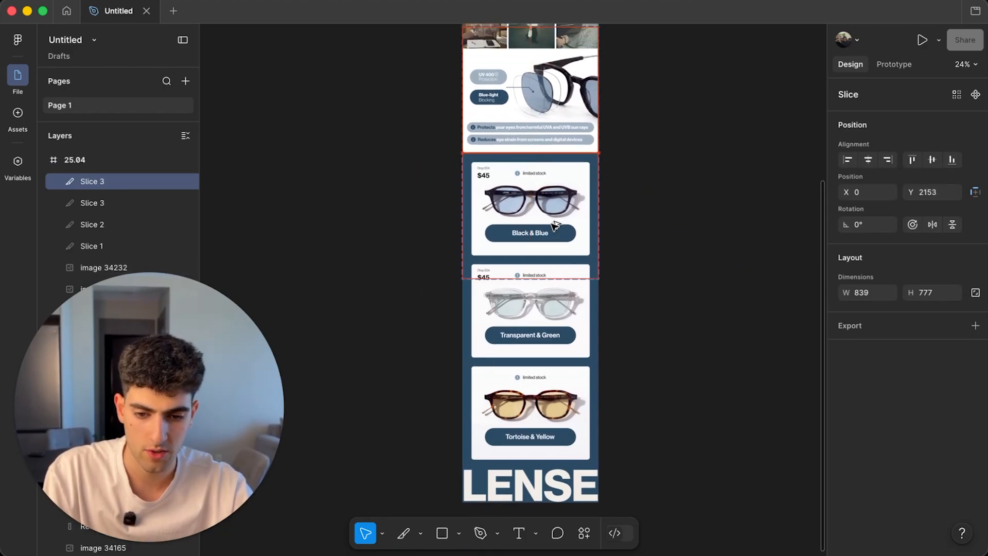
pyautogui.press('Down')
pyautogui.press('Down')
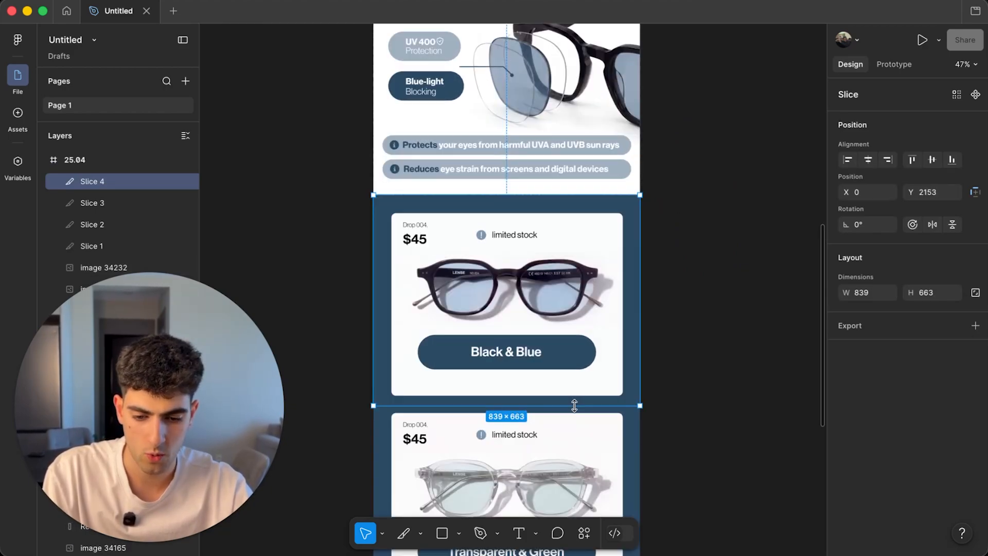
pyautogui.moveTo(575, 406); pyautogui.dragTo(575, 404)
# Step: Duplicate the fourth slice over the Transparent & Green card at Y 2812 and shorten the copy to a height of 629
pyautogui.scroll(-3, 575, 405)
pyautogui.scroll(-3, 577, 406)
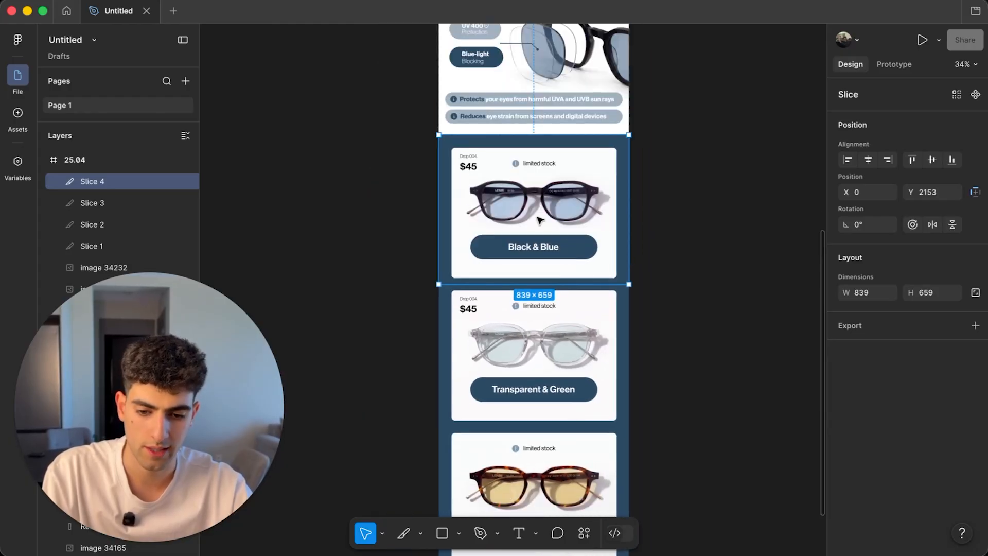
pyautogui.scroll(-3, 568, 195)
pyautogui.moveTo(587, 175); pyautogui.dragTo(544, 306)
pyautogui.press('Escape')
pyautogui.scroll(5, 544, 308)
pyautogui.click(593, 455)
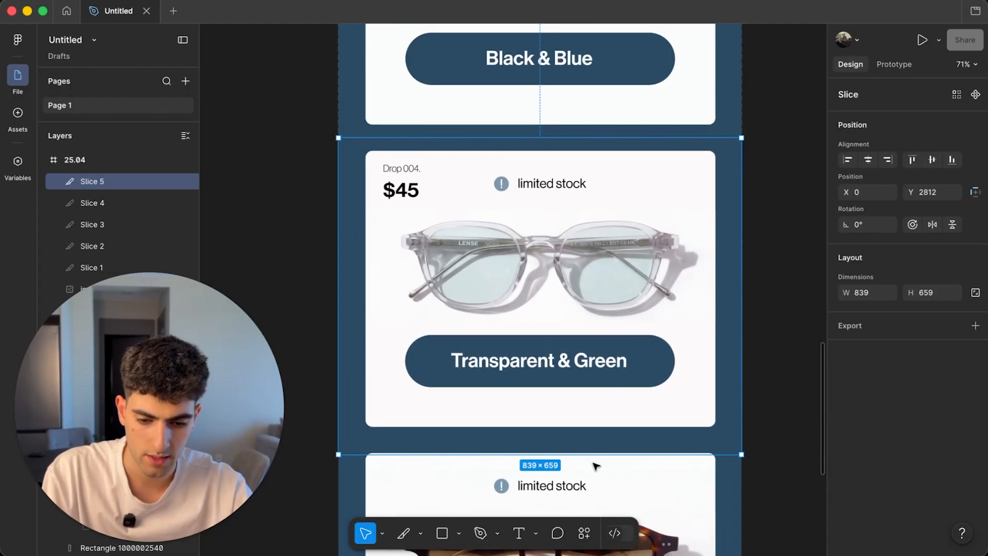
pyautogui.moveTo(598, 449); pyautogui.dragTo(598, 441)
# Step: Duplicate the fifth slice and place the copy over the Tortoise & Yellow card at Y 3441
pyautogui.moveTo(618, 182); pyautogui.dragTo(616, 365)
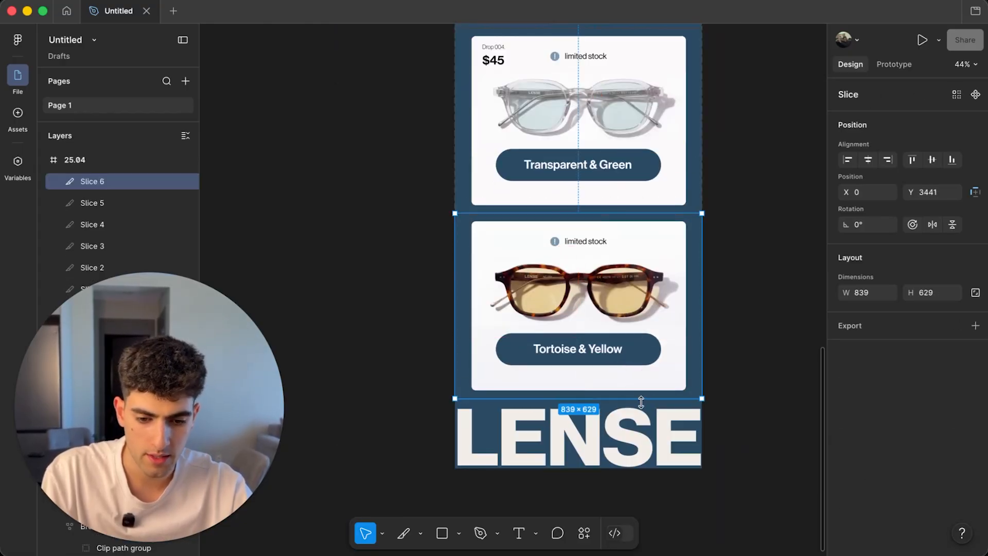
pyautogui.scroll(-4, 594, 309)
pyautogui.scroll(5, 626, 239)
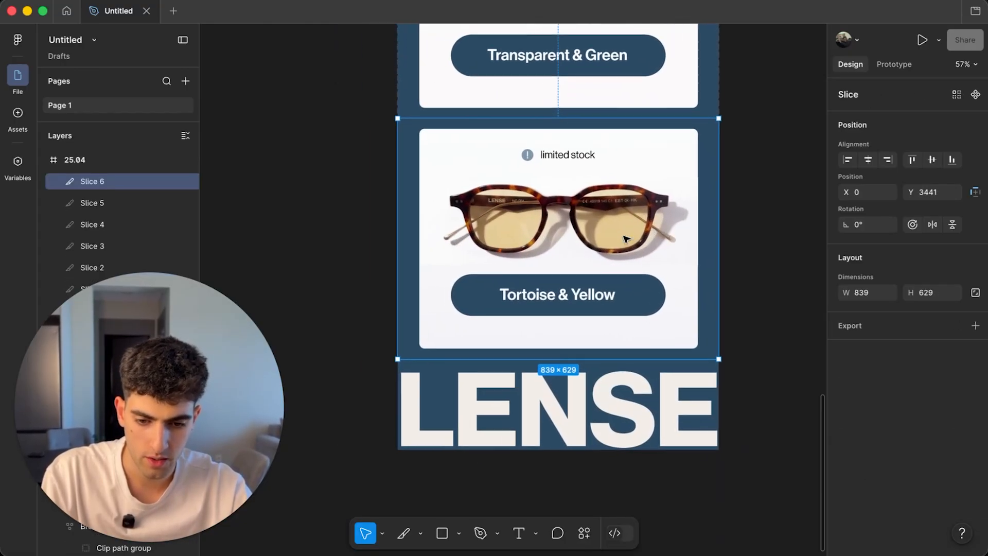
# Step: Add a seventh slice by duplication over the large LENSE footer, fitting it to Y 4070 with a height of 237
pyautogui.moveTo(607, 266); pyautogui.dragTo(626, 300)
pyautogui.moveTo(615, 206); pyautogui.dragTo(633, 358)
pyautogui.scroll(10, 616, 354)
pyautogui.scroll(-8, 634, 359)
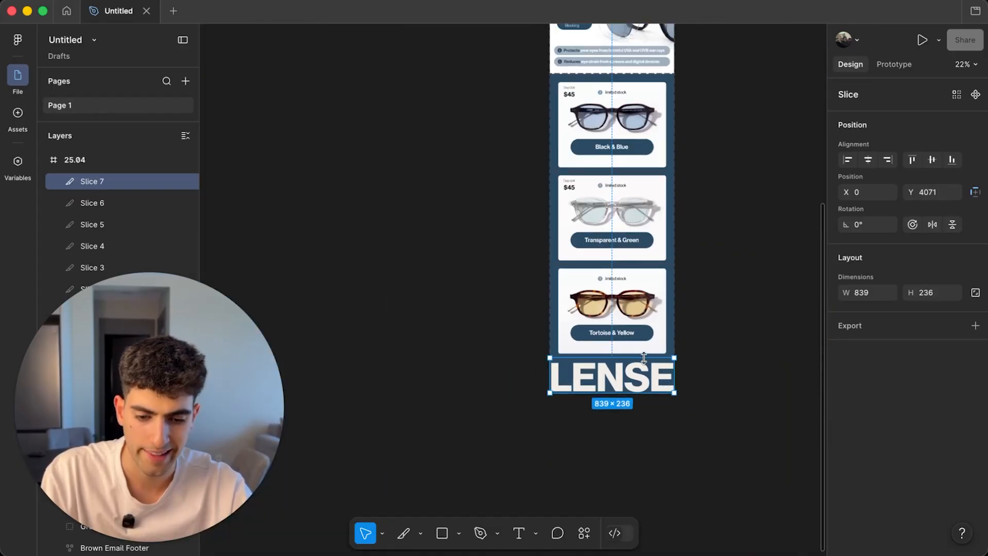
pyautogui.scroll(10, 633, 360)
pyautogui.moveTo(666, 179); pyautogui.dragTo(666, 173)
pyautogui.scroll(-10, 666, 172)
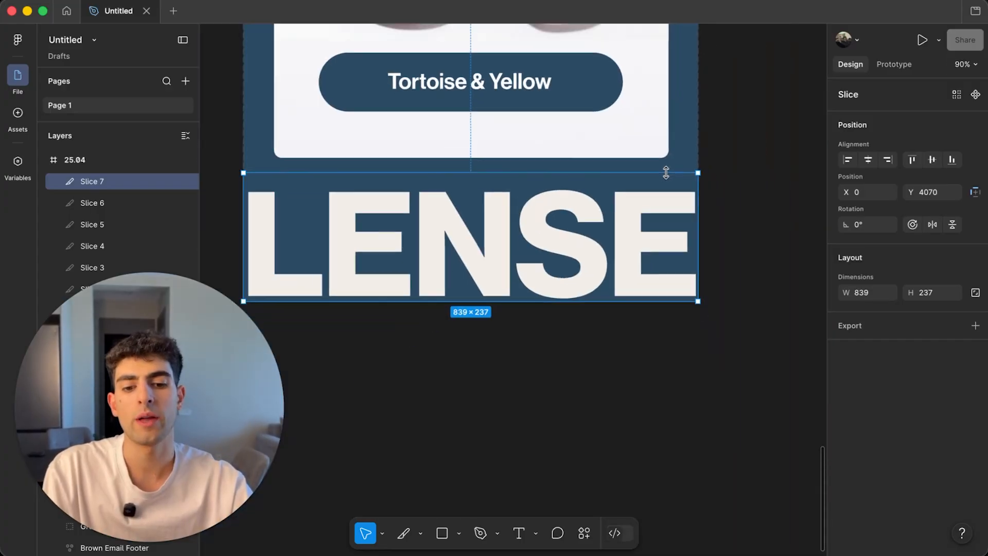
pyautogui.click(714, 173)
# Step: Select all seven slices in frame 25.04 and export them as PNG files at 1x
pyautogui.scroll(5, 714, 175)
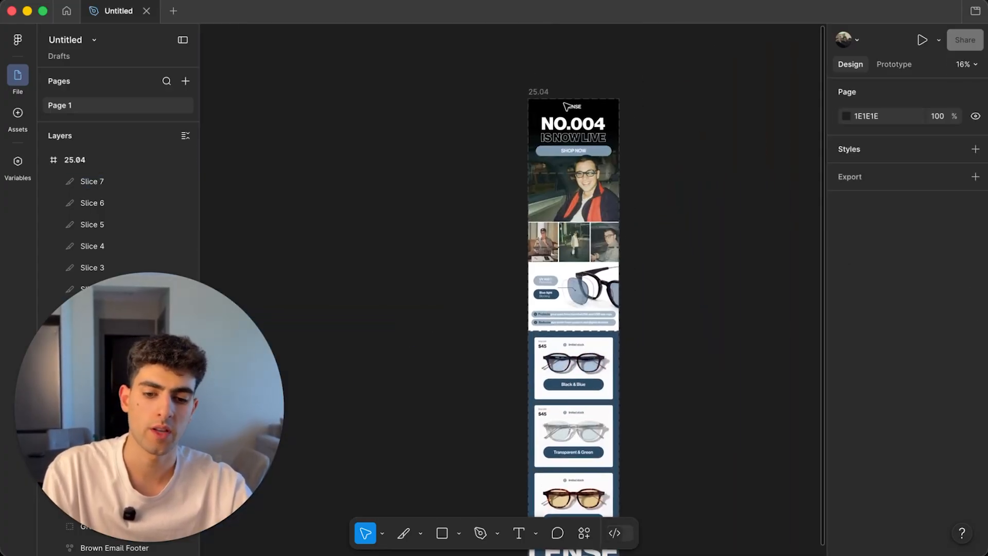
pyautogui.scroll(2, 576, 123)
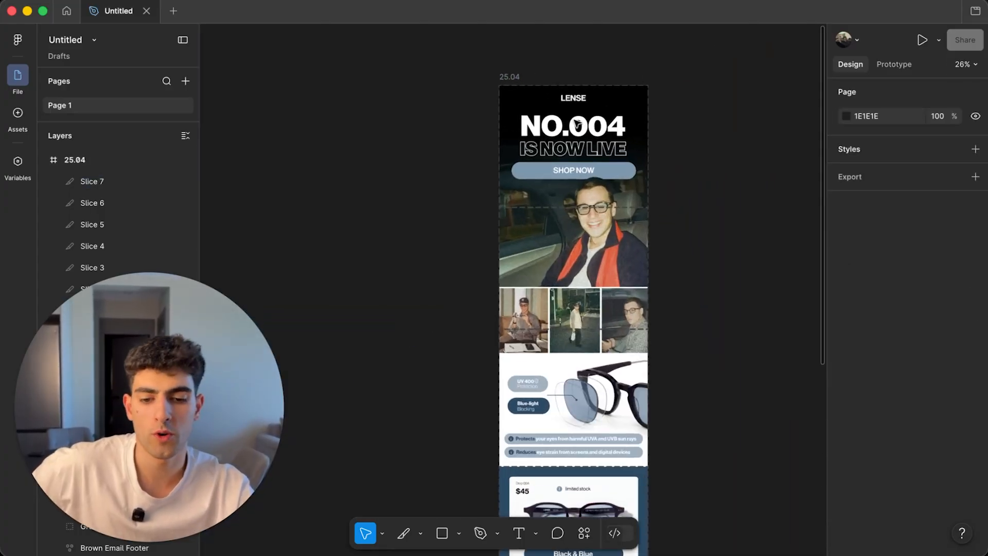
pyautogui.click(510, 77)
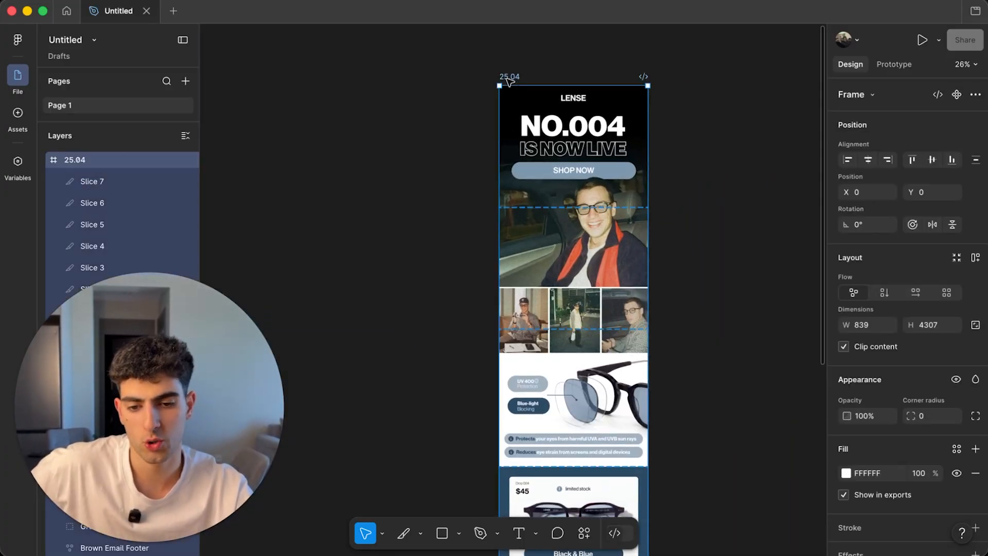
pyautogui.click(89, 182)
pyautogui.scroll(-3, 145, 223)
pyautogui.scroll(2, 146, 223)
pyautogui.keyDown('shift'); pyautogui.click(101, 253); pyautogui.keyUp('shift')
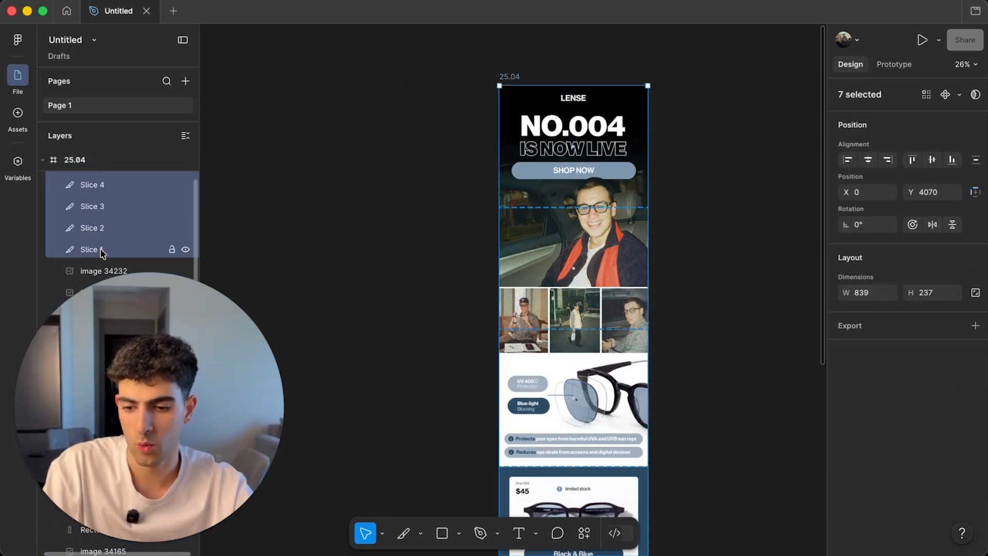
pyautogui.scroll(2, 130, 234)
pyautogui.click(882, 363)
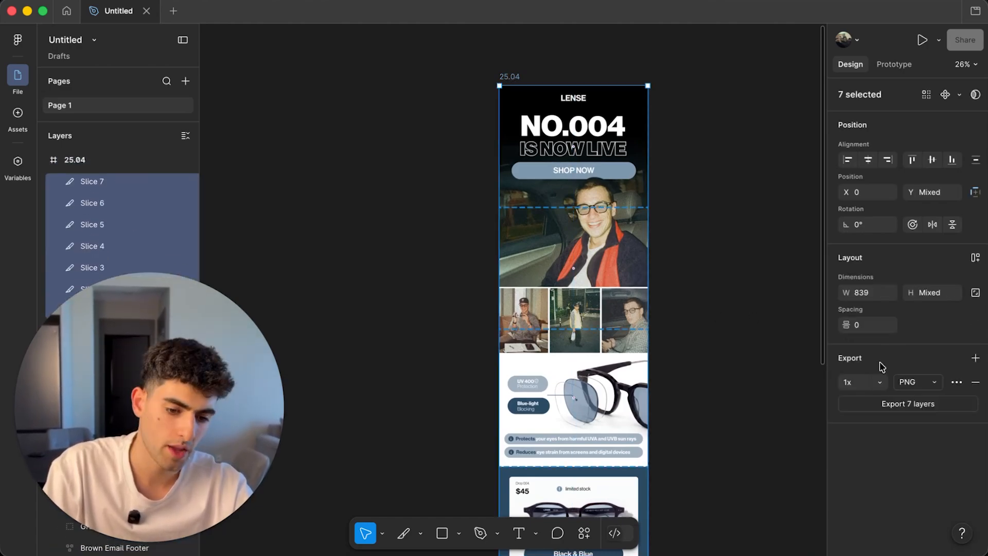
pyautogui.click(909, 404)
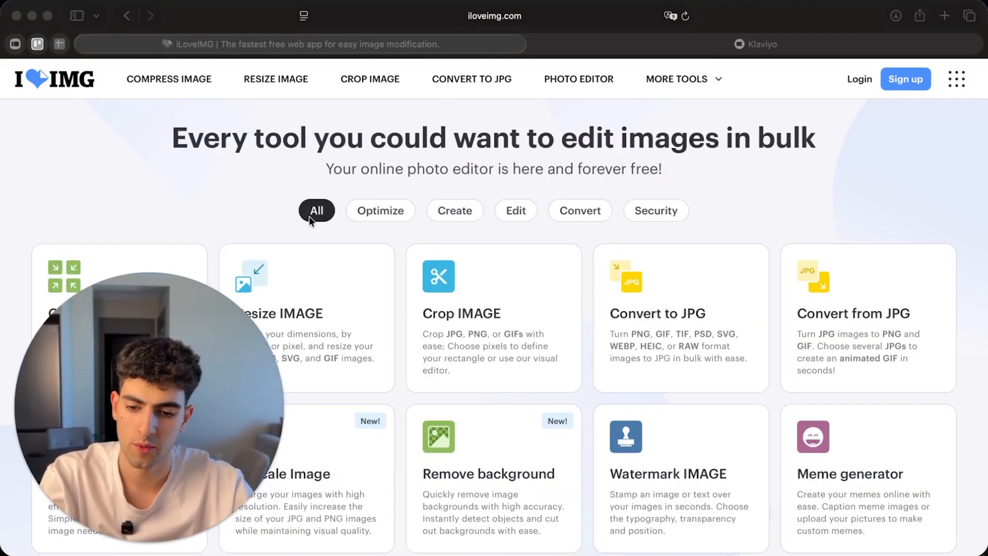
# Step: Switch to the iLoveIMG website and open its Compress IMAGE tool
pyautogui.scroll(-2, 236, 199)
pyautogui.scroll(2, 236, 200)
pyautogui.scroll(-2, 236, 199)
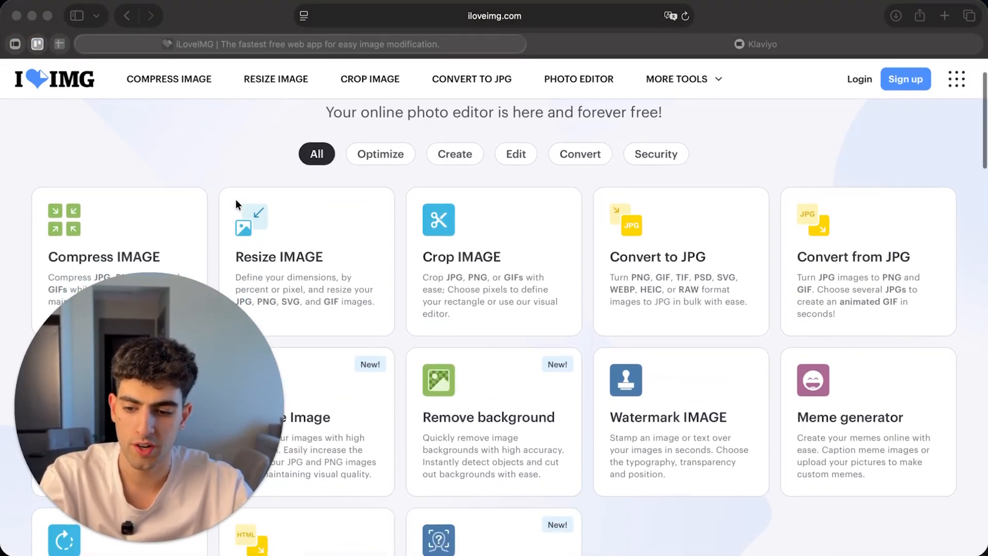
pyautogui.click(167, 79)
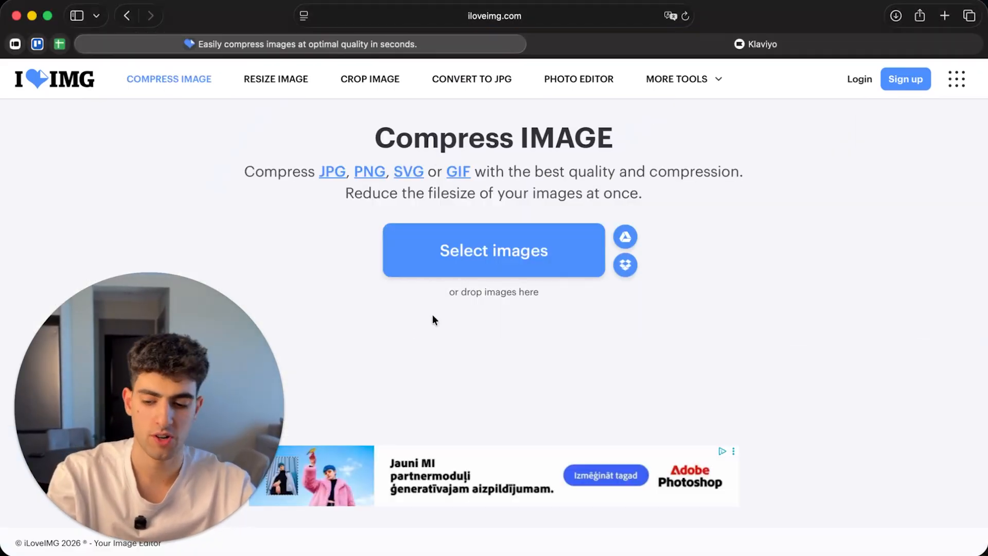
# Step: Upload Slice 1.png through Slice 7.png from Downloads and compress all seven images
pyautogui.click(487, 249)
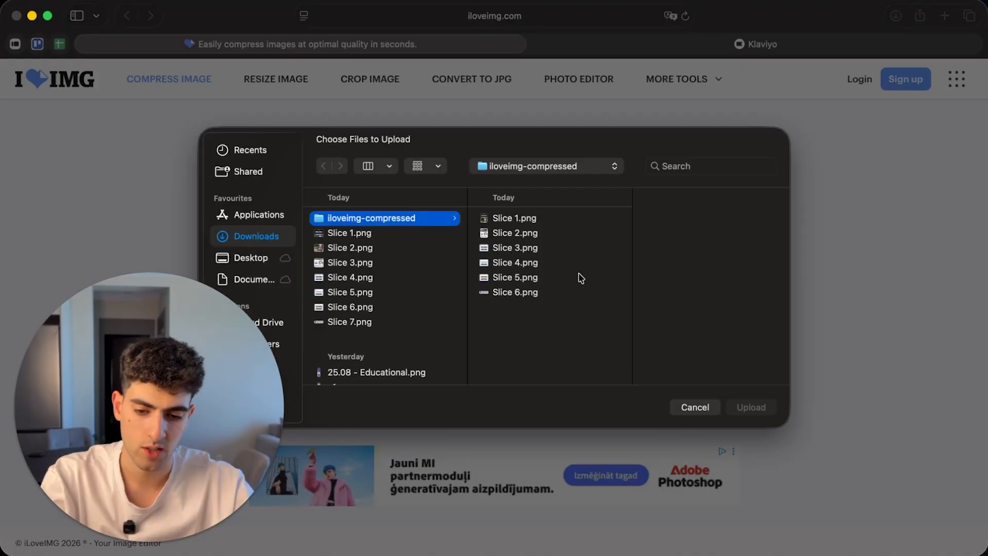
pyautogui.click(379, 238)
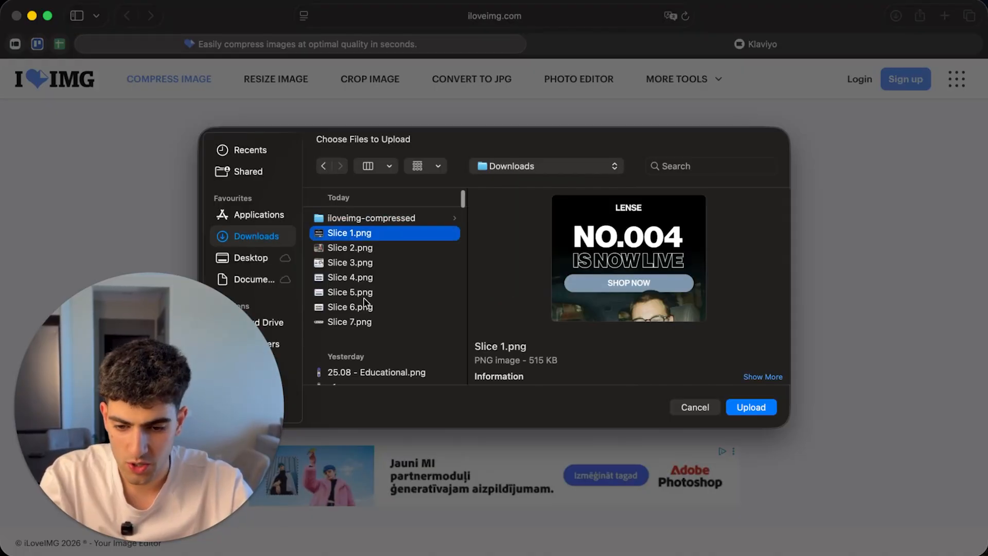
pyautogui.keyDown('shift'); pyautogui.click(359, 323); pyautogui.keyUp('shift')
pyautogui.click(751, 407)
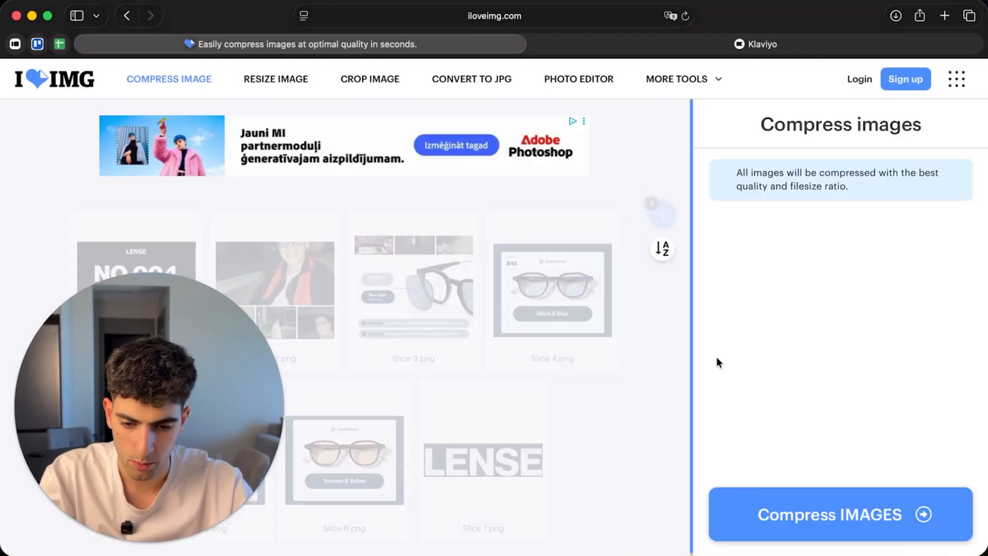
pyautogui.click(858, 511)
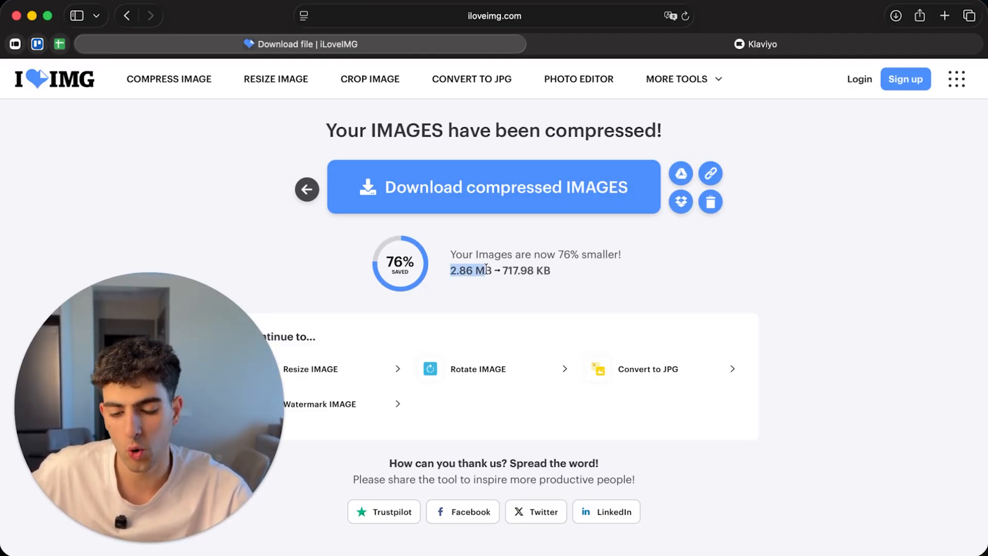
pyautogui.click(516, 271)
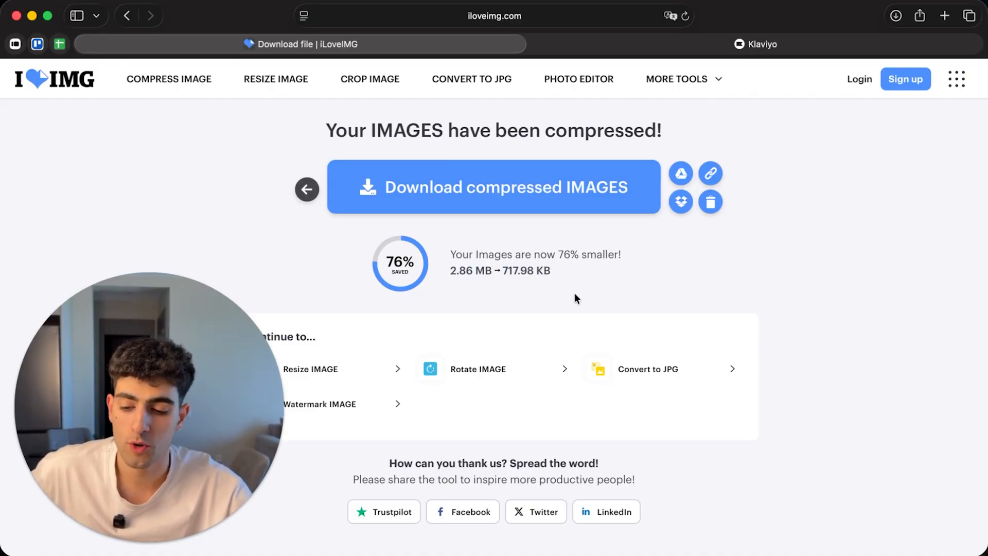
# Step: Switch to Klaviyo and create a new campaign of type Email
pyautogui.click(763, 48)
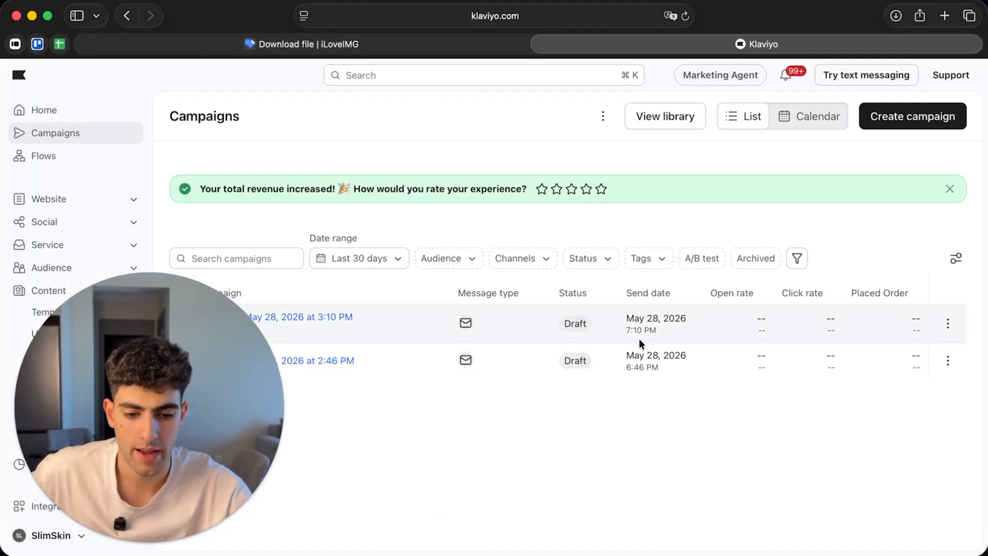
pyautogui.click(95, 107)
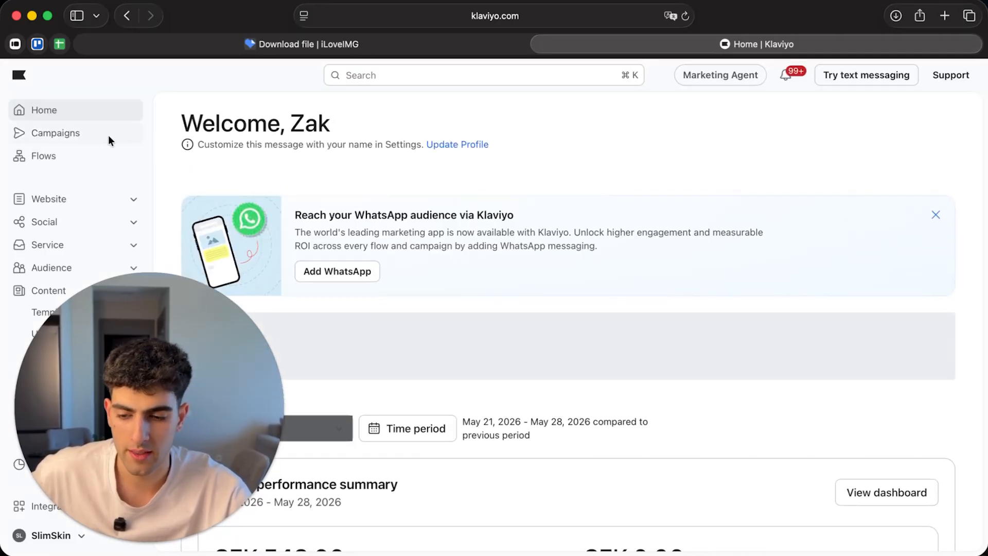
pyautogui.click(109, 140)
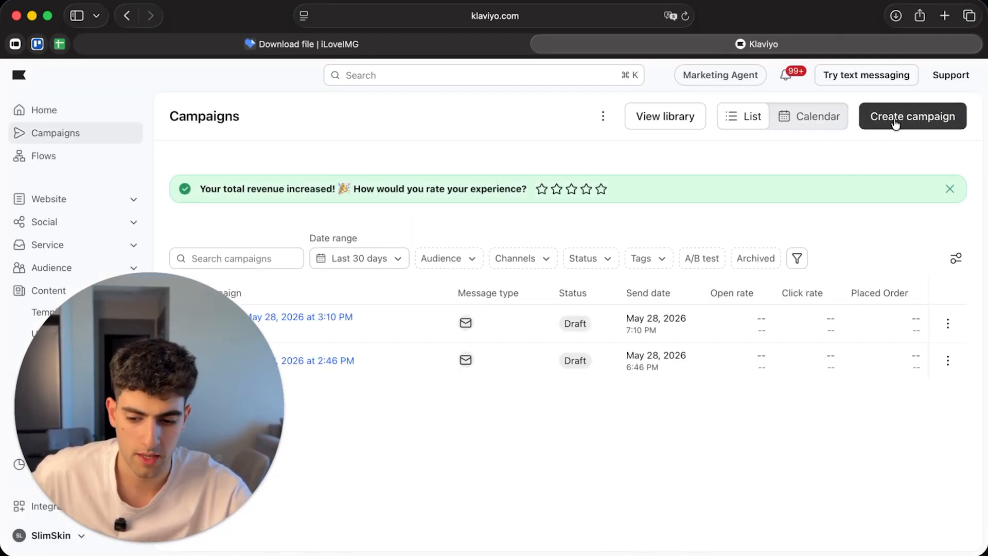
pyautogui.click(896, 122)
pyautogui.scroll(-5, 776, 432)
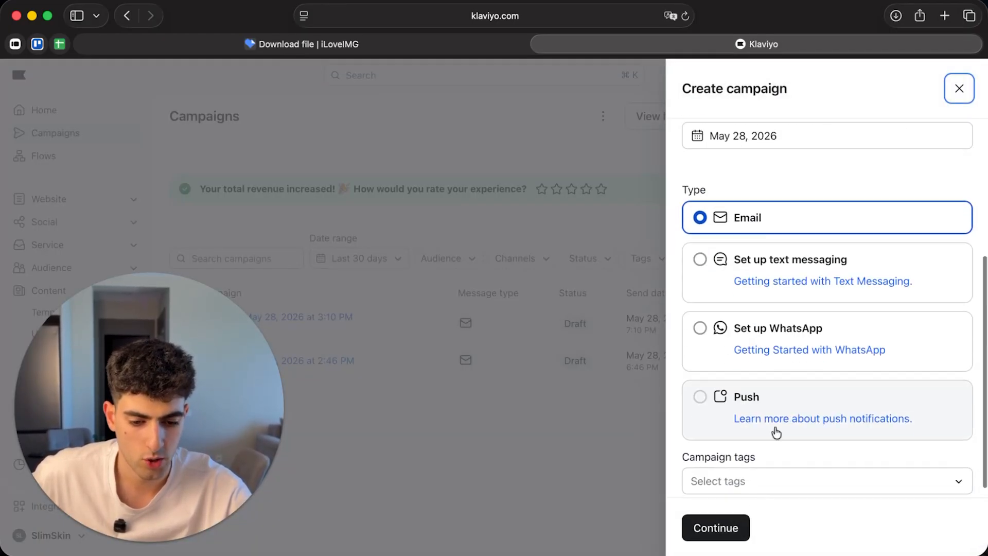
pyautogui.click(718, 529)
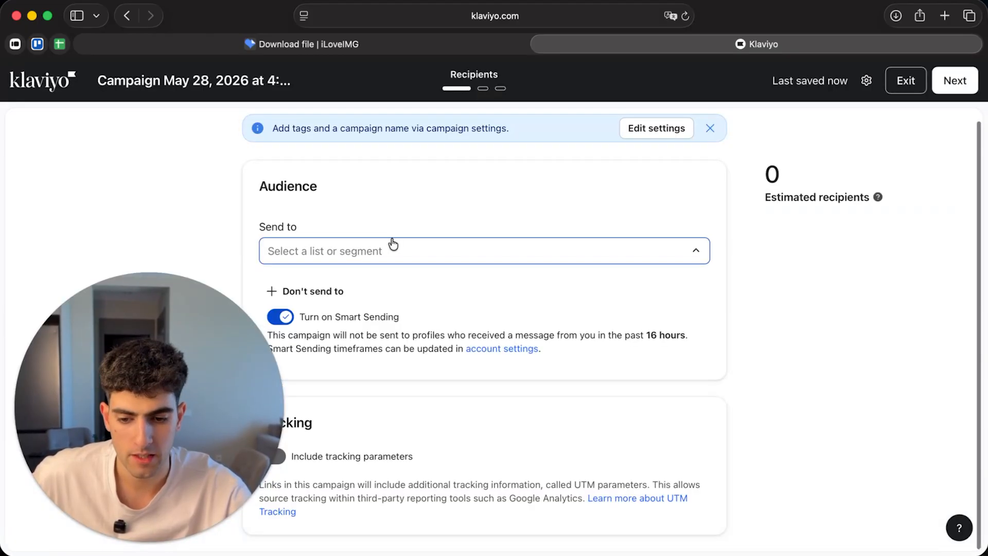
# Step: Address the campaign to the Email List audience and base its message on the BLUE one template
pyautogui.click(404, 336)
pyautogui.click(556, 192)
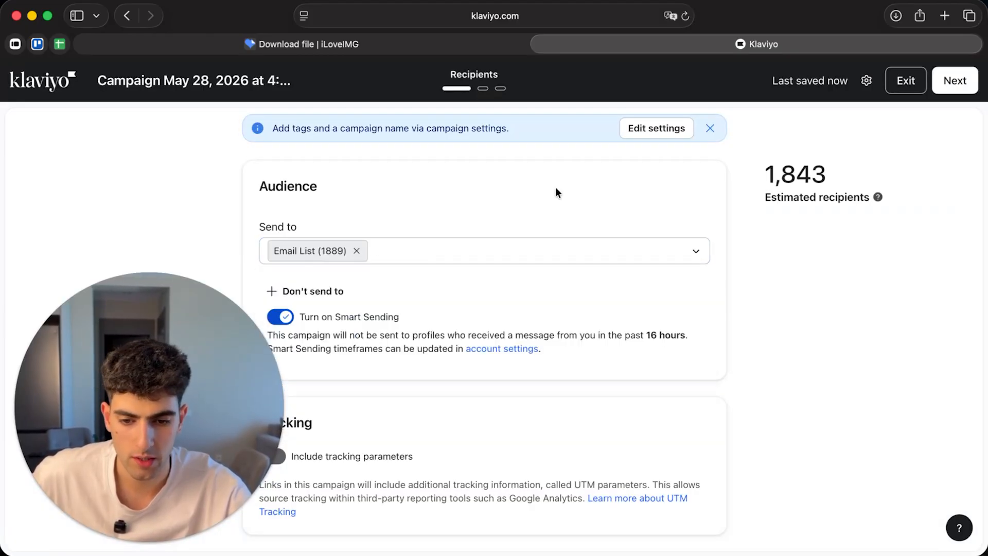
pyautogui.click(954, 80)
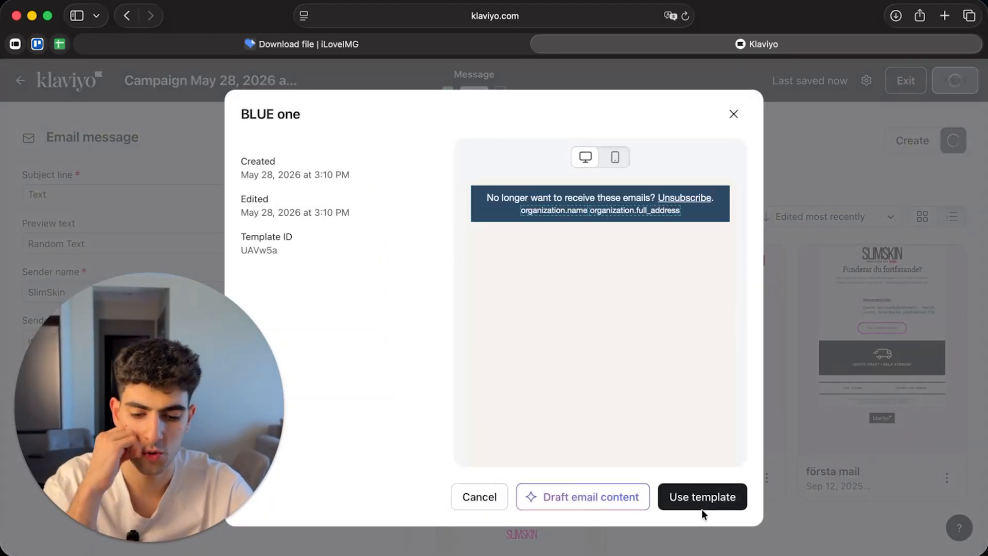
pyautogui.click(700, 505)
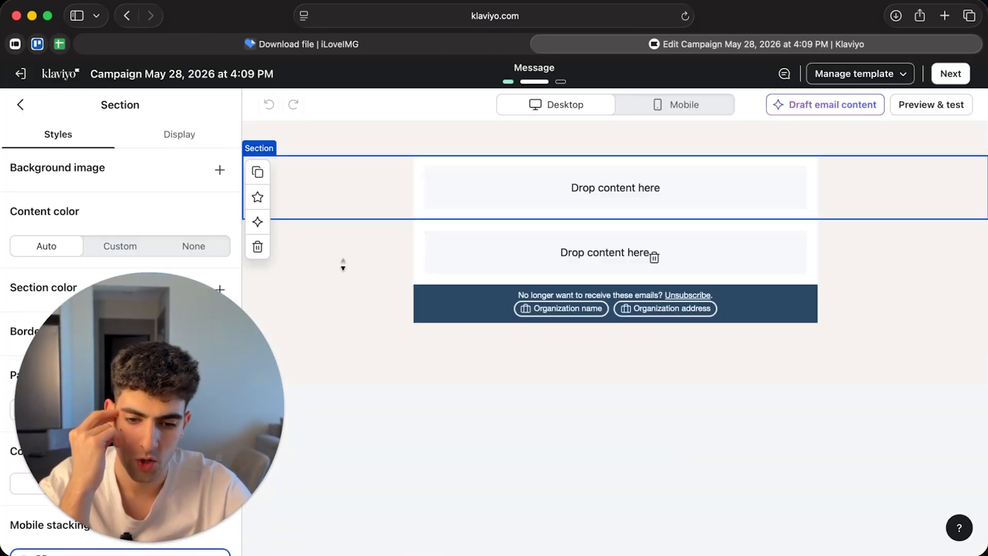
# Step: Add an image block to the first empty content area above the footer
pyautogui.moveTo(189, 307); pyautogui.dragTo(259, 361)
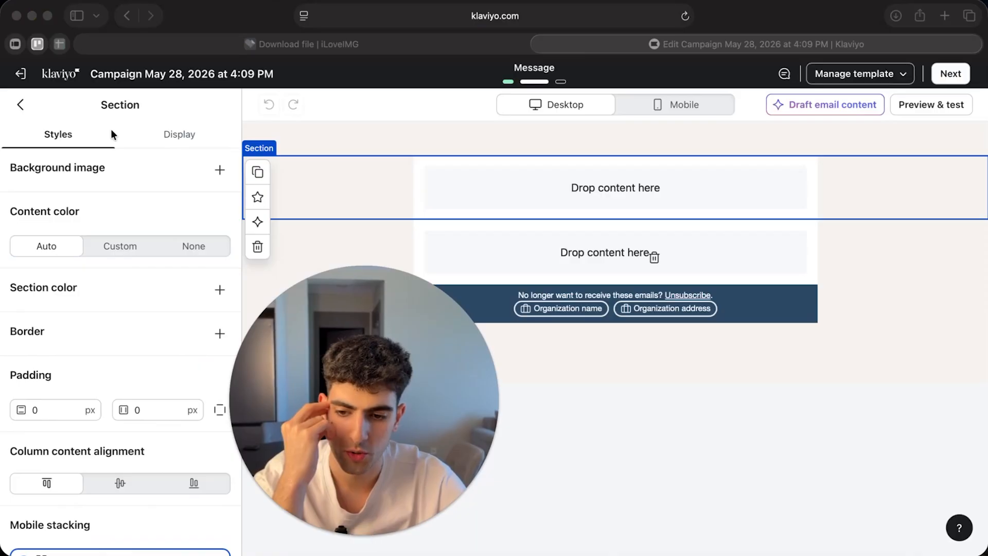
pyautogui.click(21, 104)
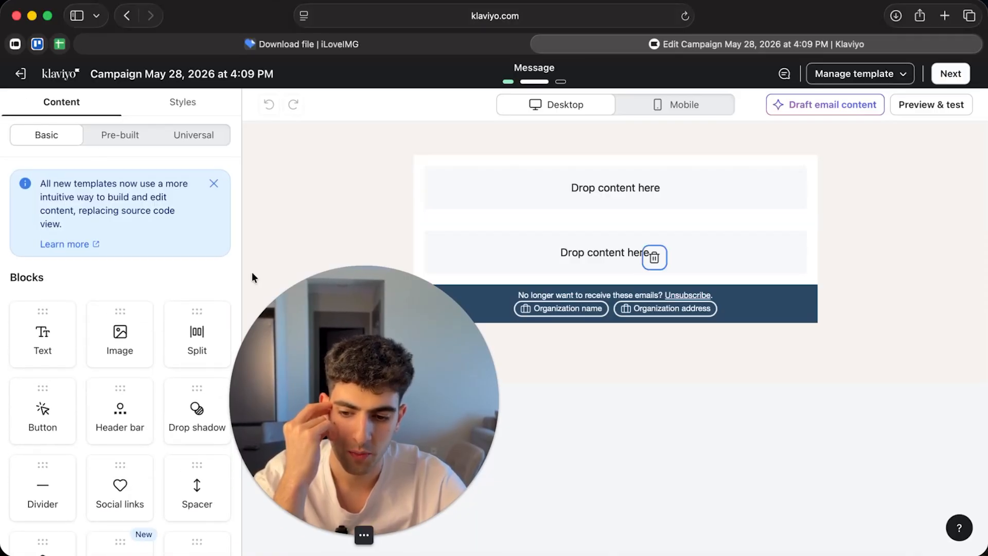
pyautogui.moveTo(133, 331); pyautogui.dragTo(651, 186)
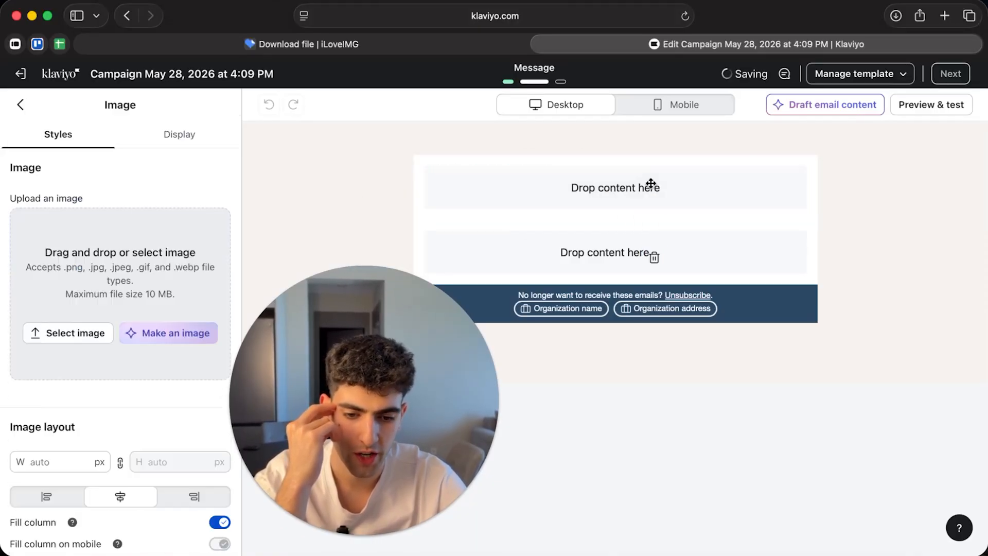
# Step: Upload all the slice images in Original quality and place Slice 1 in the image block
pyautogui.click(77, 333)
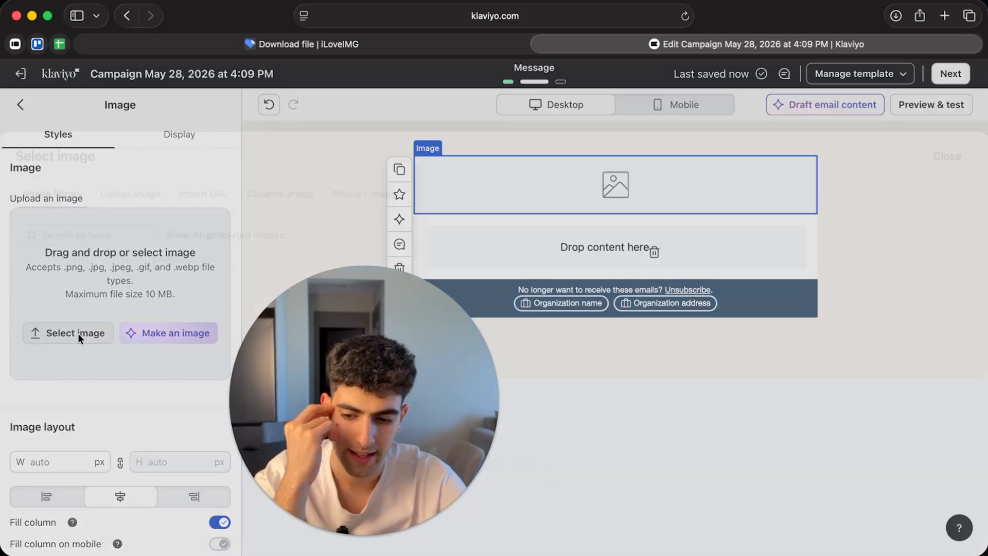
pyautogui.click(131, 147)
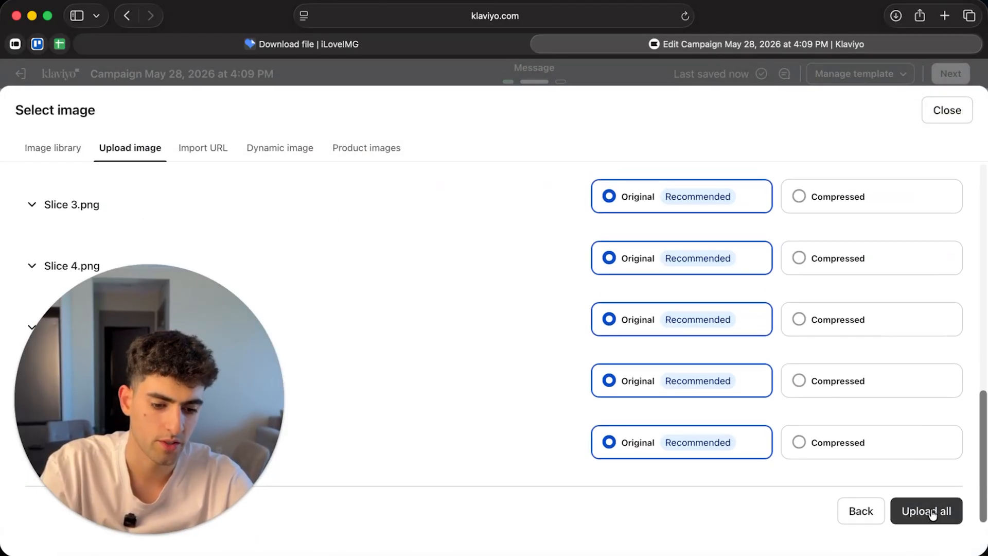
pyautogui.click(932, 512)
pyautogui.scroll(-4, 600, 331)
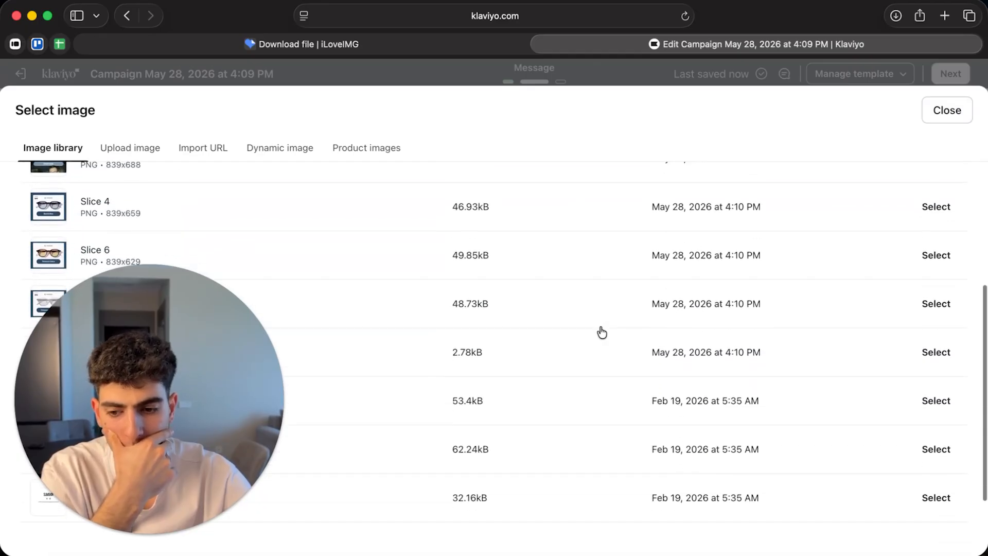
pyautogui.scroll(3, 601, 332)
pyautogui.click(550, 246)
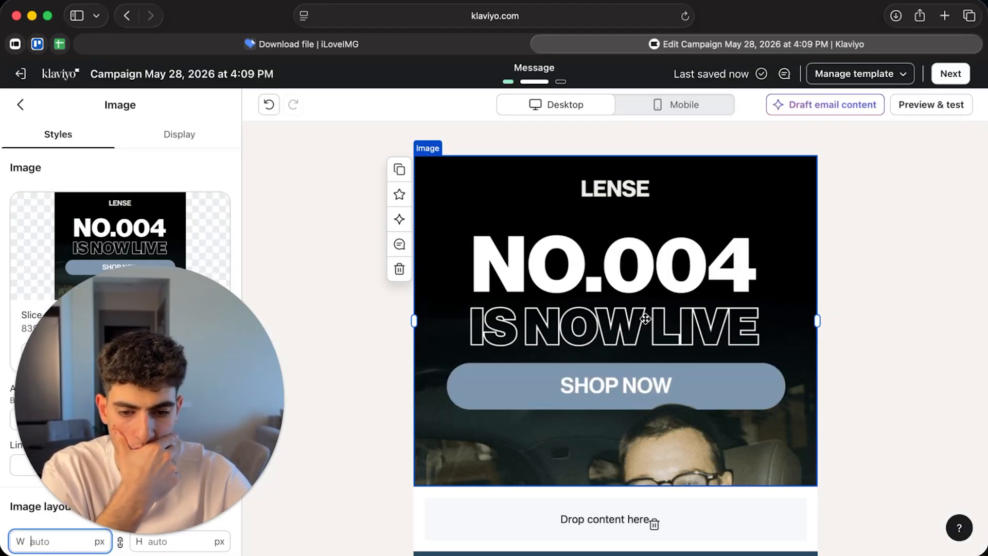
# Step: Set the link address of the Slice 1 image to wearlense.com
pyautogui.scroll(-2, 646, 319)
pyautogui.click(858, 309)
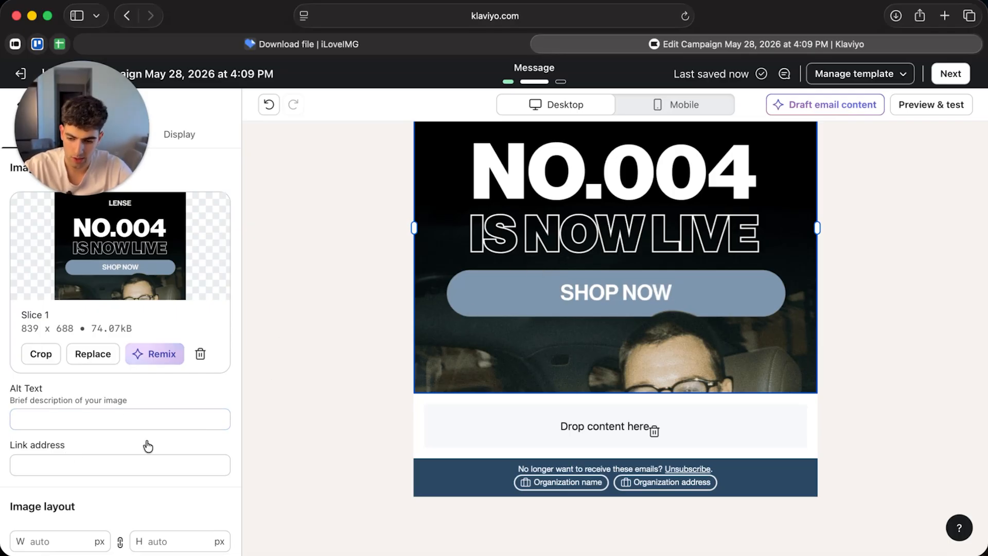
pyautogui.scroll(-2, 148, 446)
pyautogui.click(90, 417)
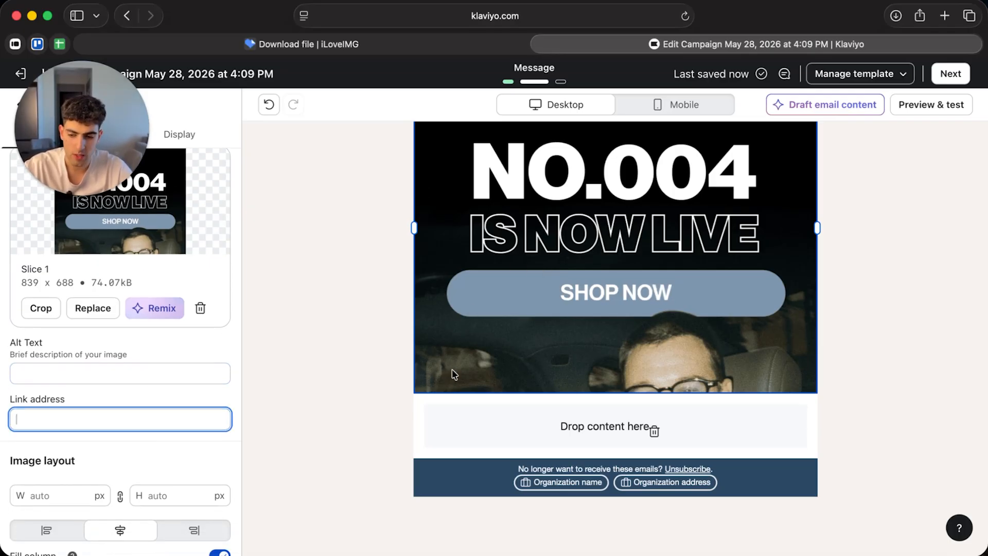
pyautogui.scroll(3, 455, 374)
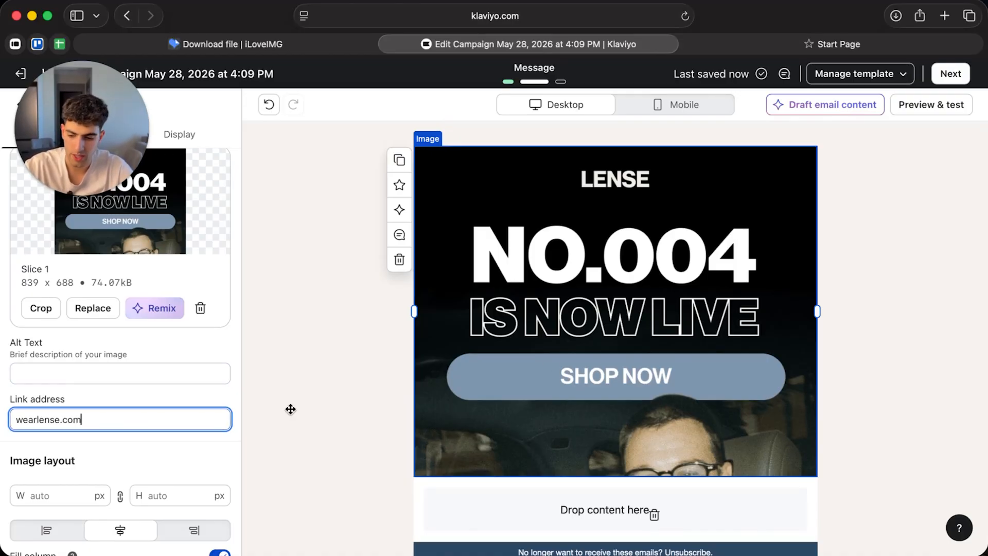
pyautogui.click(290, 409)
pyautogui.click(432, 361)
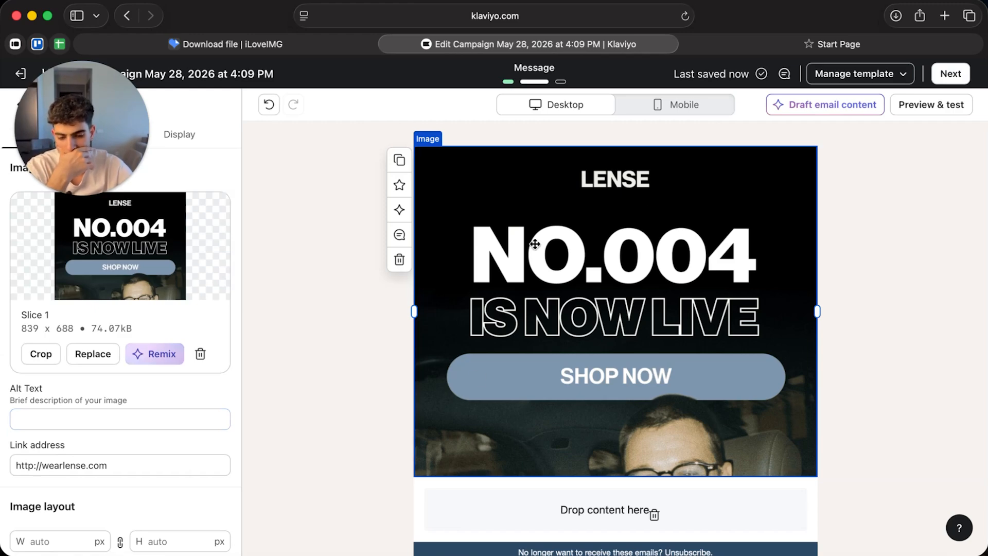
pyautogui.scroll(-2, 535, 244)
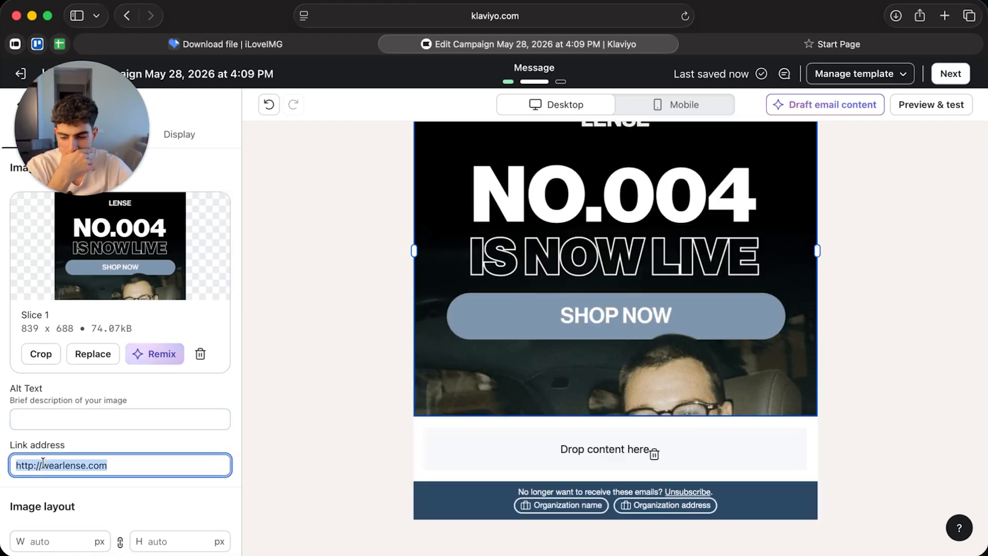
pyautogui.click(259, 410)
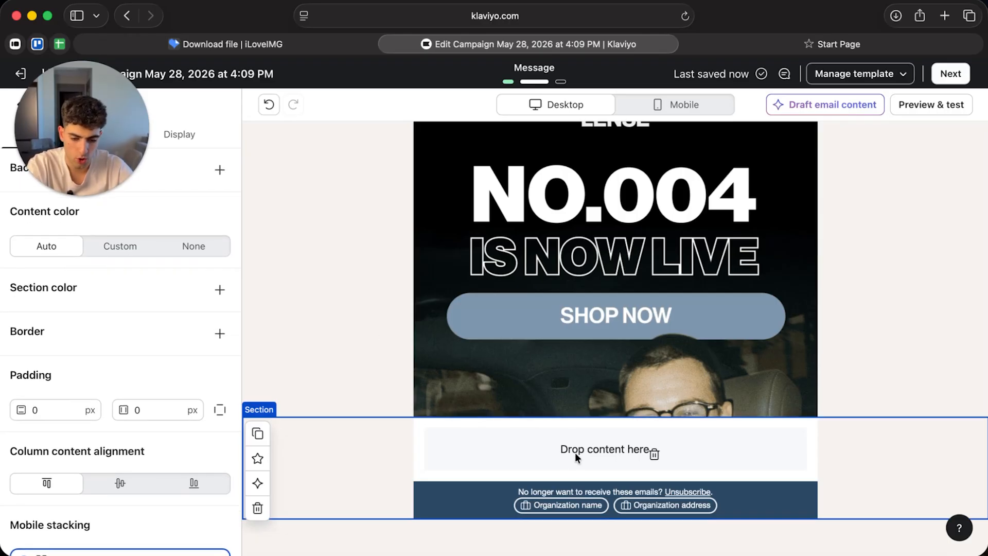
pyautogui.click(678, 332)
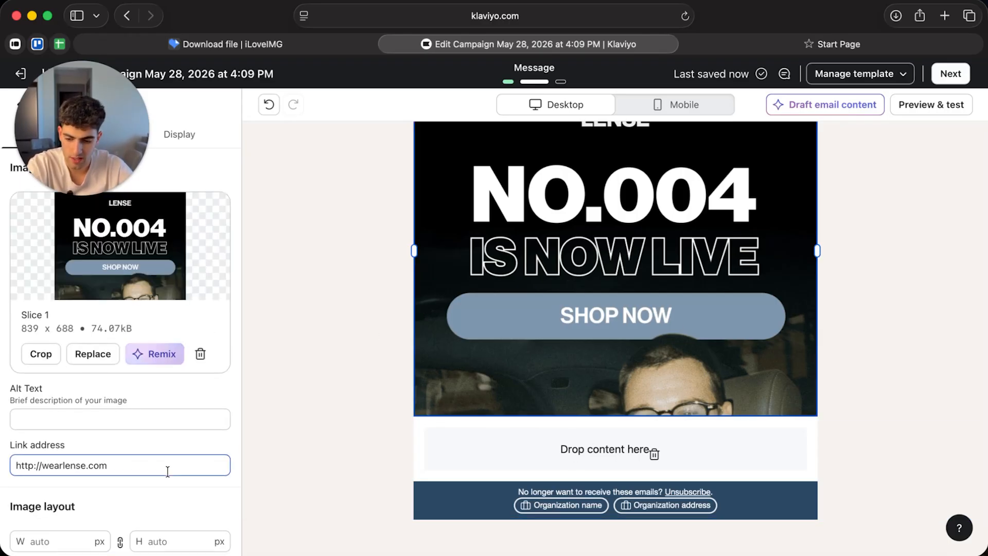
# Step: Duplicate the linked Slice 1 image block to stack further copies of it beneath the original
pyautogui.scroll(2, 522, 348)
pyautogui.click(399, 169)
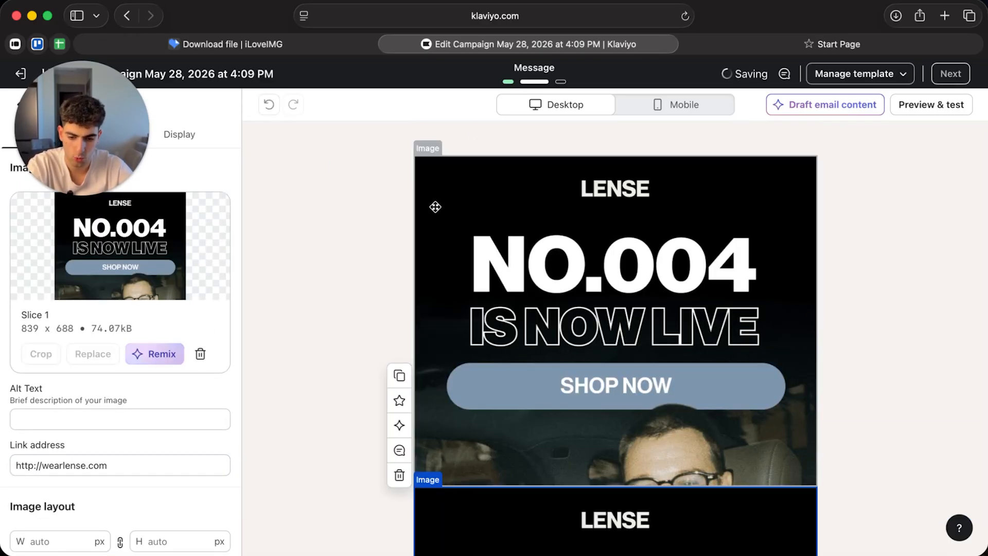
pyautogui.scroll(-4, 498, 289)
pyautogui.scroll(2, 397, 294)
pyautogui.scroll(-5, 406, 206)
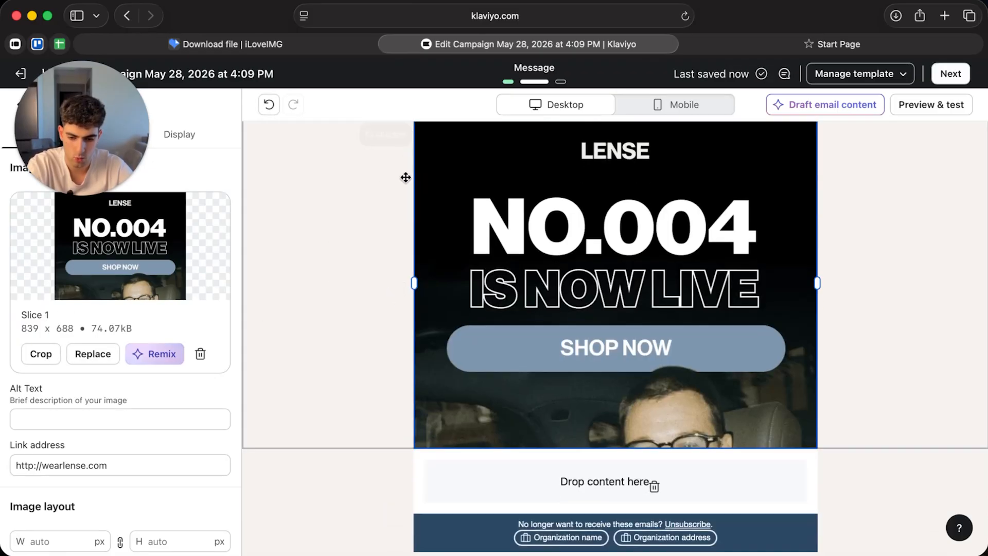
pyautogui.scroll(5, 399, 227)
pyautogui.press('super+z')
pyautogui.scroll(4, 415, 223)
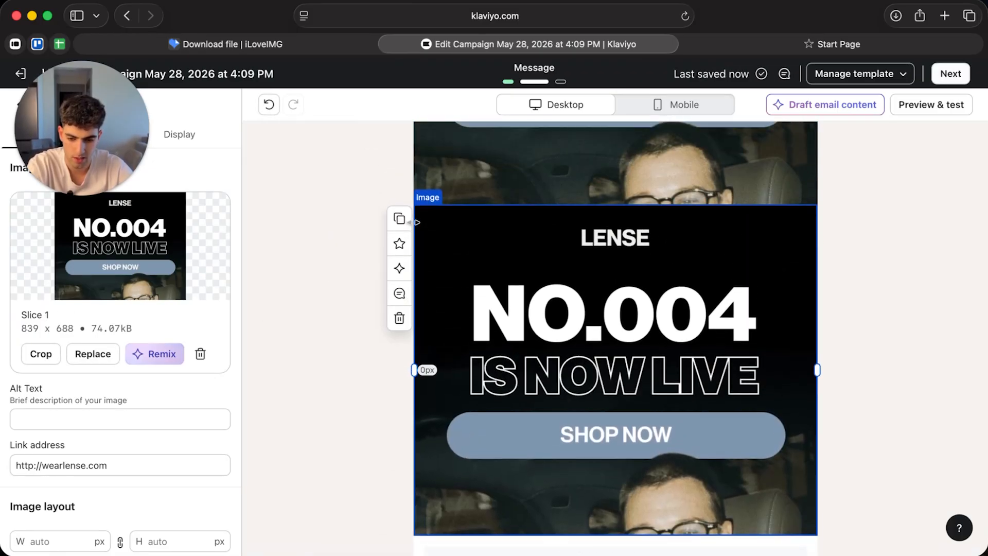
pyautogui.click(400, 219)
pyautogui.scroll(-4, 592, 343)
# Step: Replace the picture in the second image block with Slice 2
pyautogui.click(592, 343)
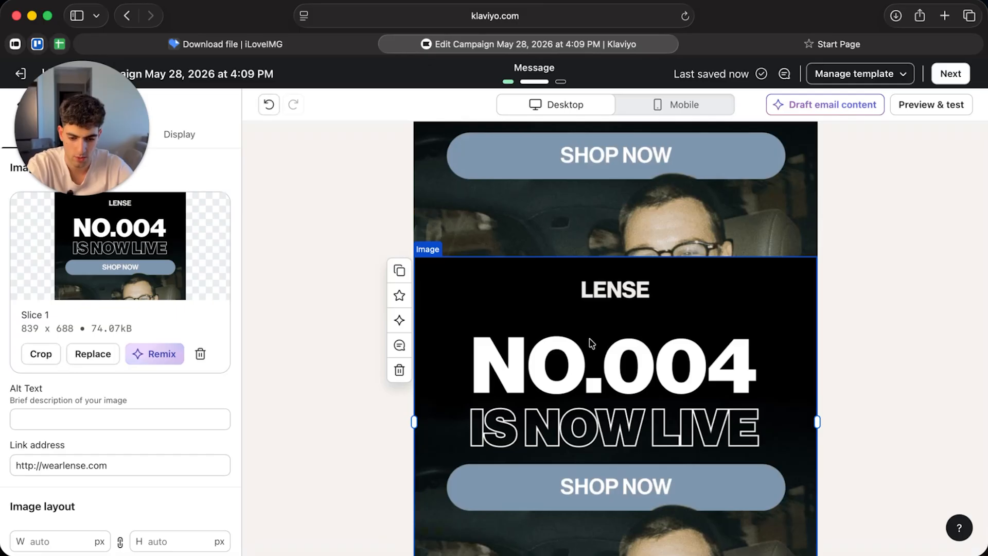
pyautogui.click(92, 353)
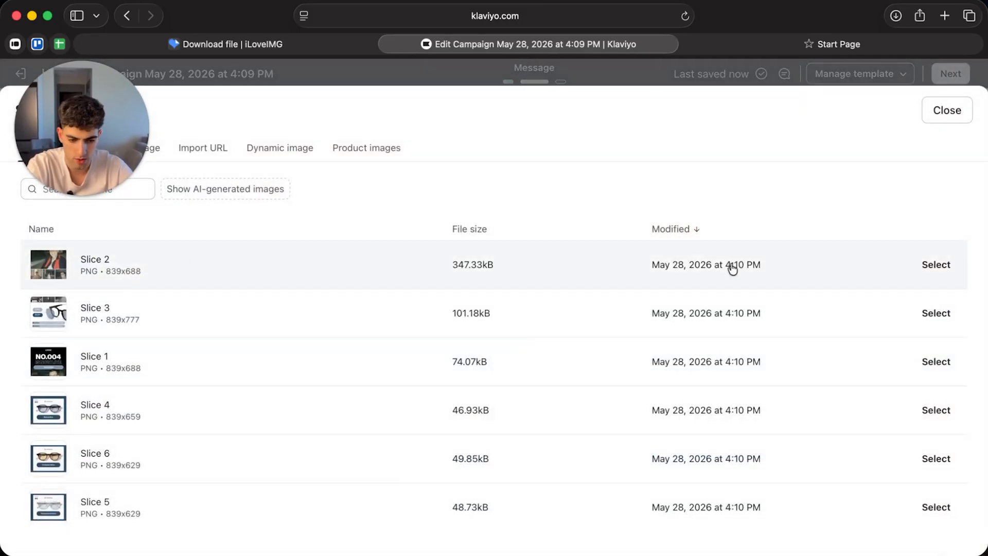
pyautogui.click(936, 264)
pyautogui.scroll(-5, 757, 362)
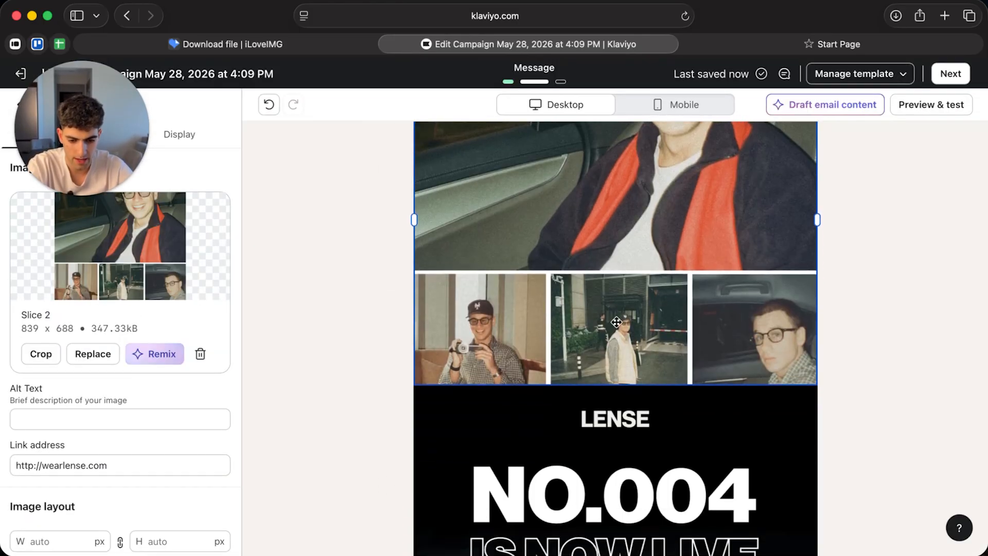
# Step: Fill the following image blocks with Slice 3, Slice 4 and Slice 5 in order
pyautogui.click(625, 409)
pyautogui.click(92, 354)
pyautogui.press('Escape')
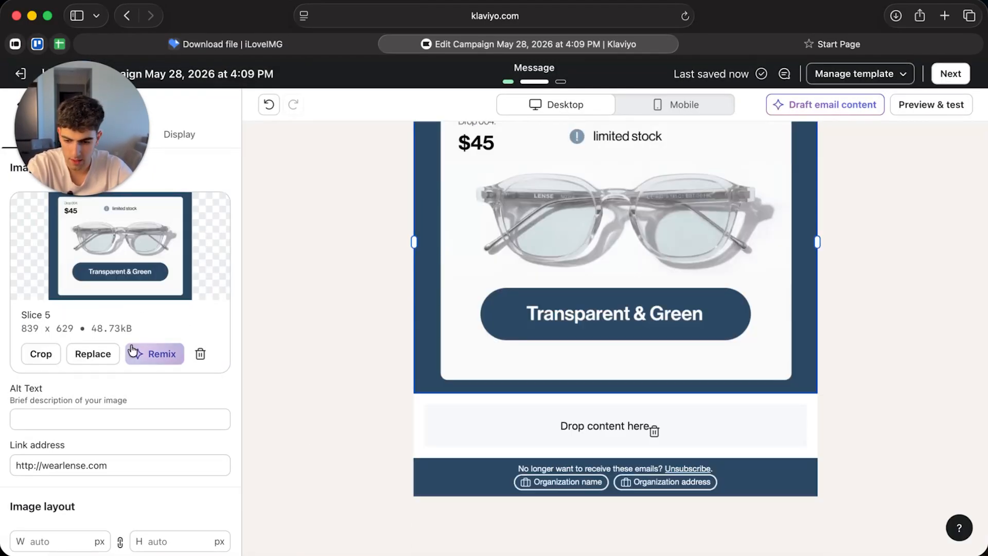
# Step: Duplicate the Slice 5 image block showing the Transparent & Green glasses
pyautogui.click(317, 271)
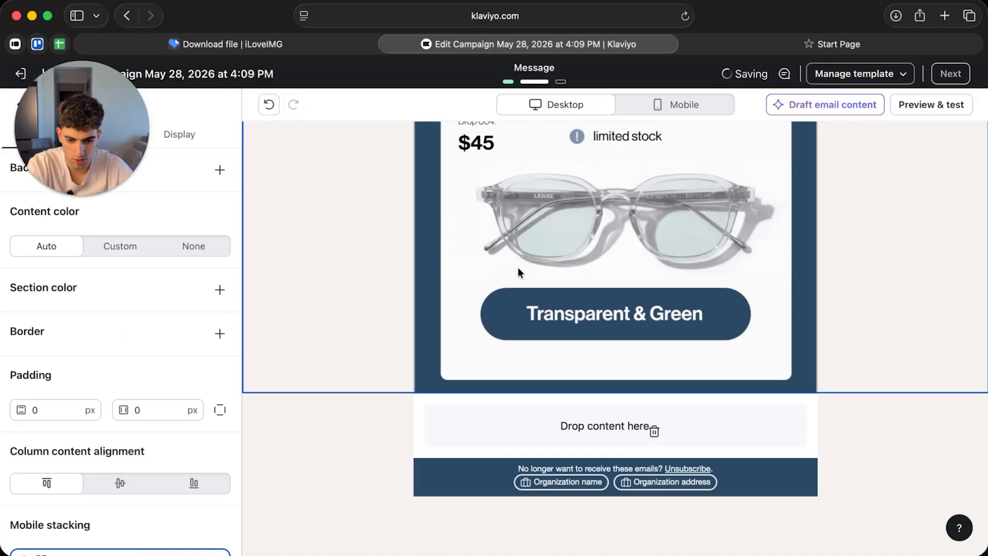
pyautogui.click(539, 249)
pyautogui.scroll(6, 448, 244)
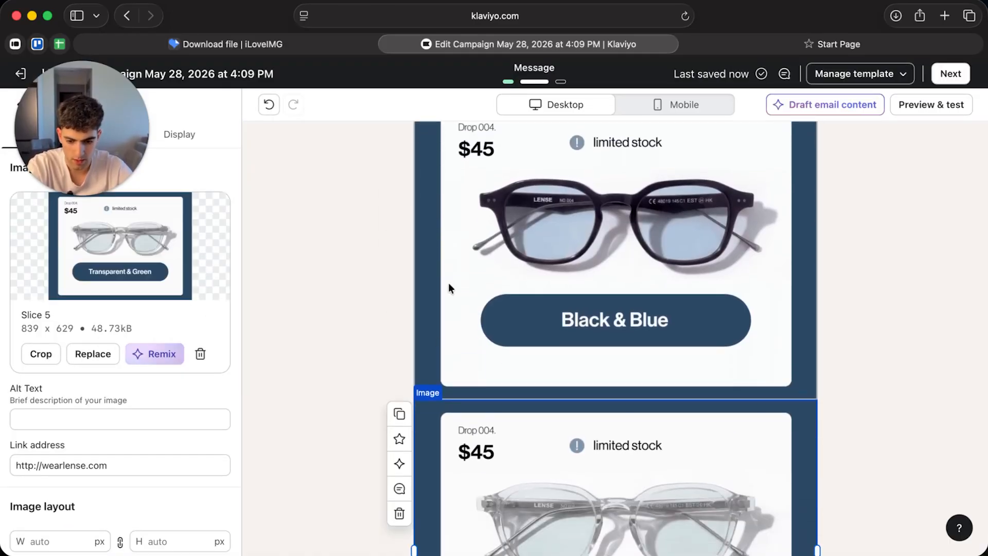
pyautogui.click(400, 418)
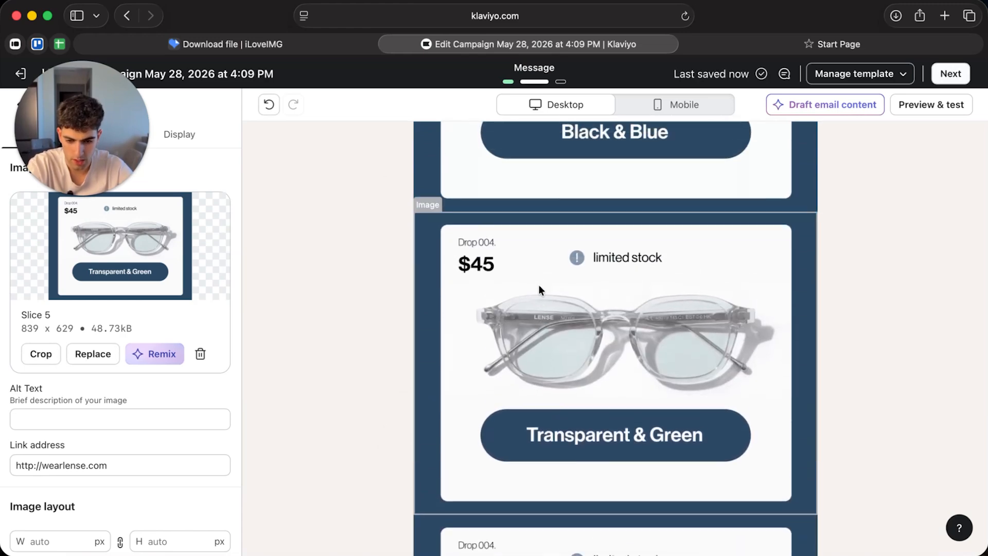
# Step: Replace the picture in the duplicated block below Slice 5 with Slice 6
pyautogui.click(93, 355)
pyautogui.click(946, 111)
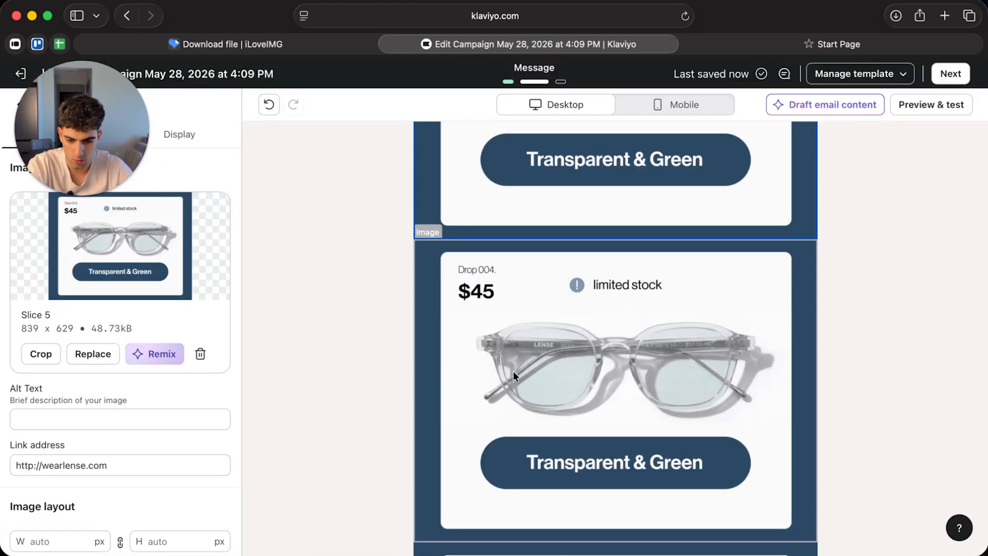
pyautogui.click(514, 373)
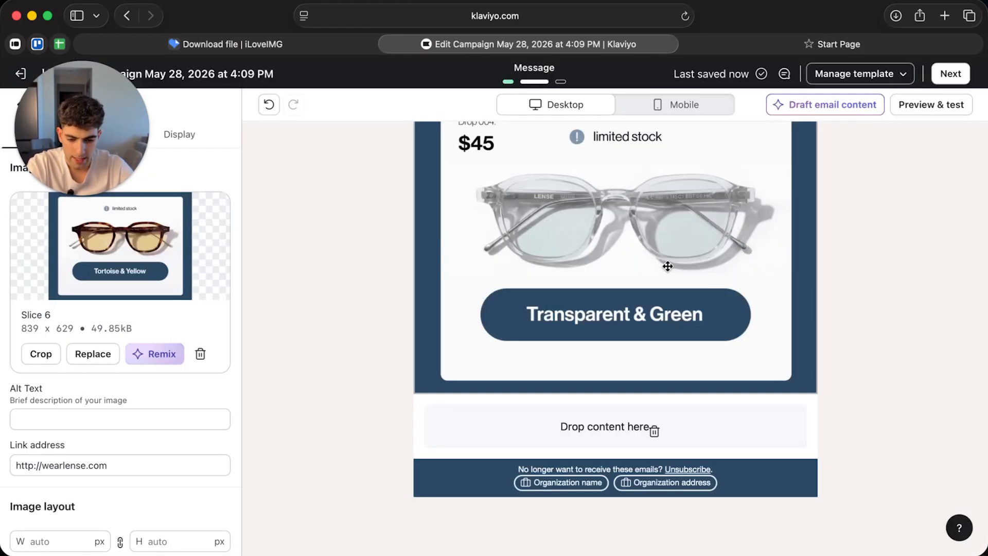
# Step: Replace the picture in the last image block with Slice 7, the LENSE banner
pyautogui.click(109, 361)
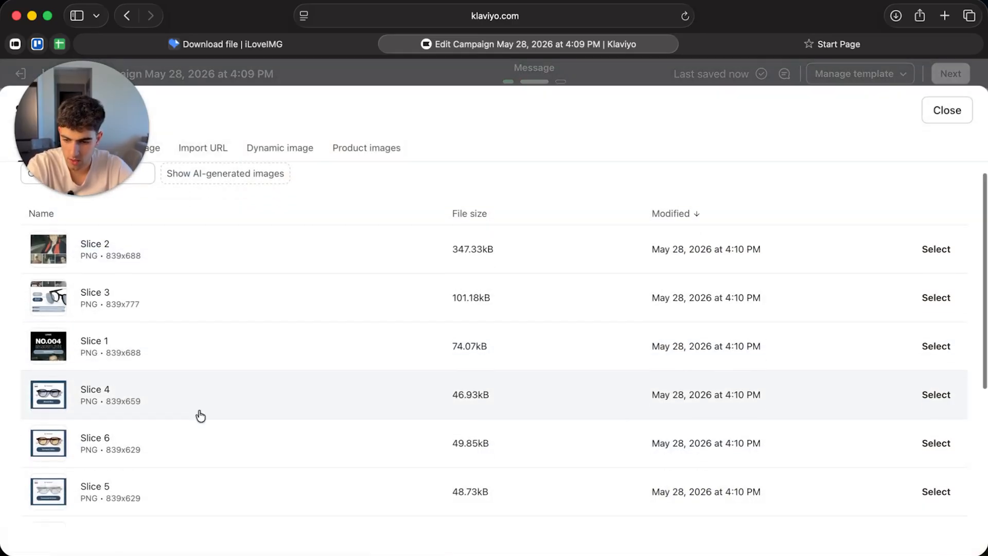
pyautogui.scroll(-5, 199, 414)
pyautogui.click(219, 334)
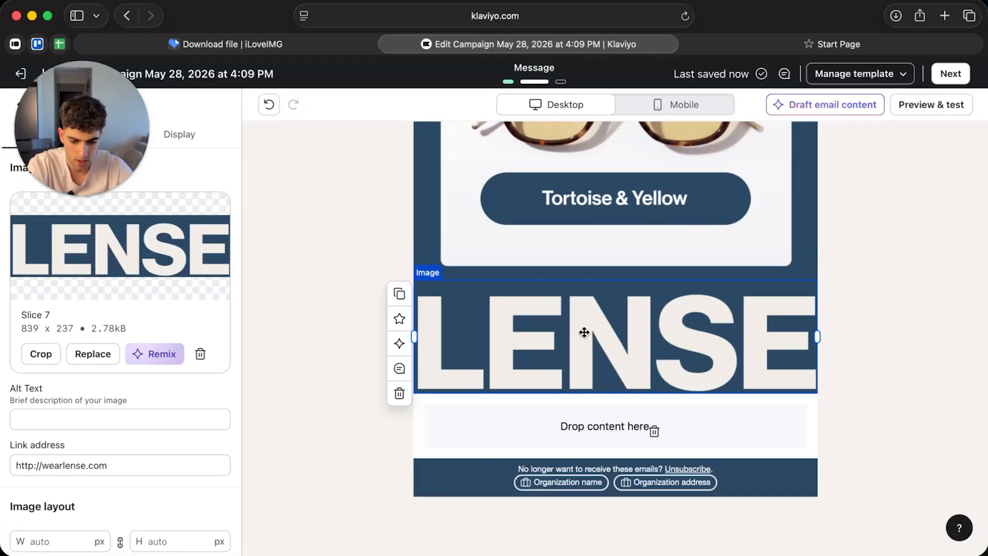
# Step: Remove the empty content area between the LENSE banner and the footer, and look over the assembled email
pyautogui.click(771, 420)
pyautogui.scroll(10, 643, 417)
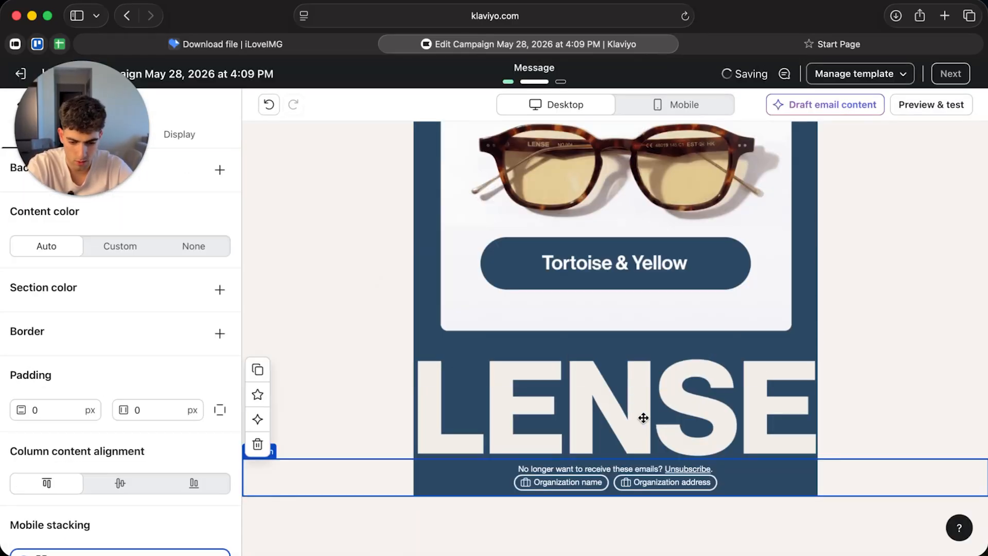
pyautogui.scroll(10, 726, 273)
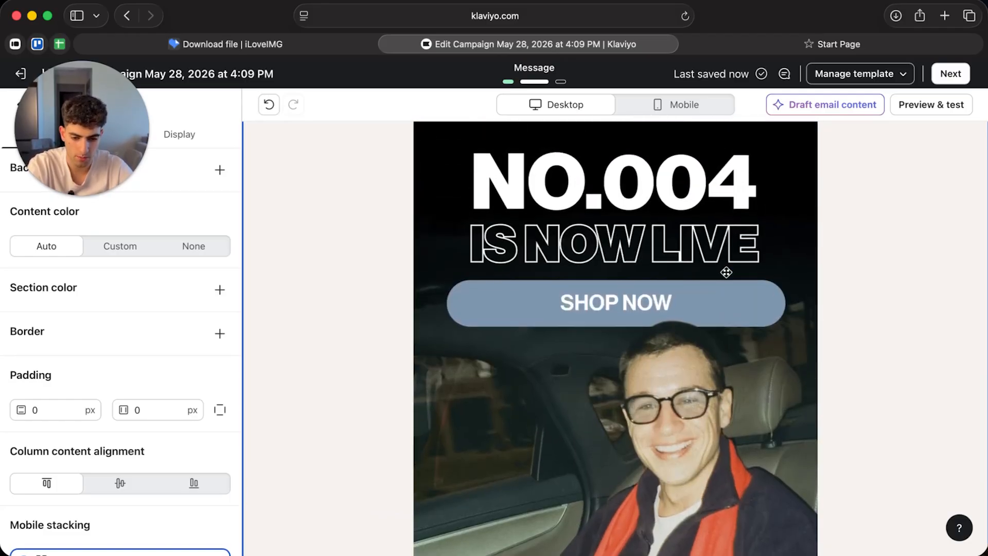
pyautogui.scroll(-8, 726, 272)
pyautogui.scroll(-2, 669, 257)
pyautogui.click(457, 229)
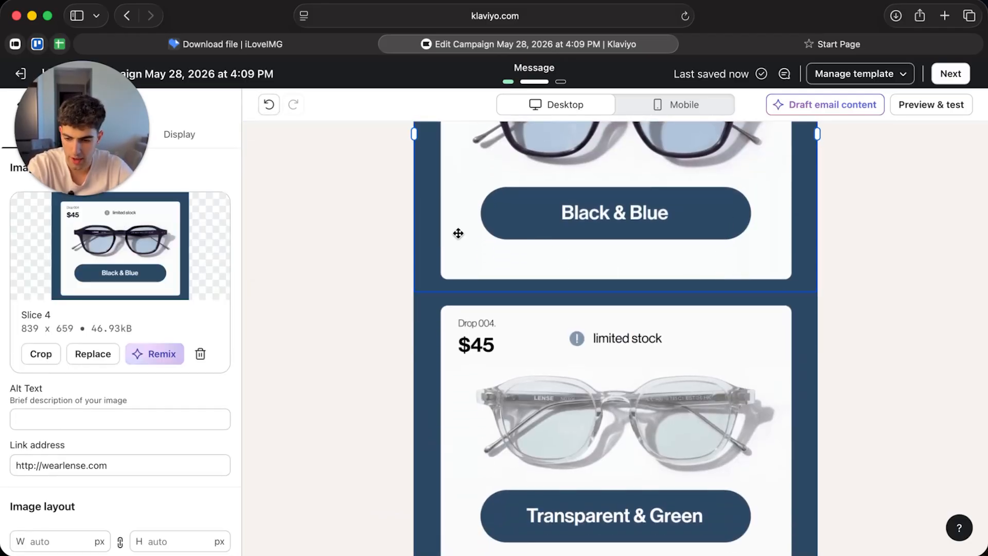
pyautogui.click(77, 465)
pyautogui.scroll(2, 453, 281)
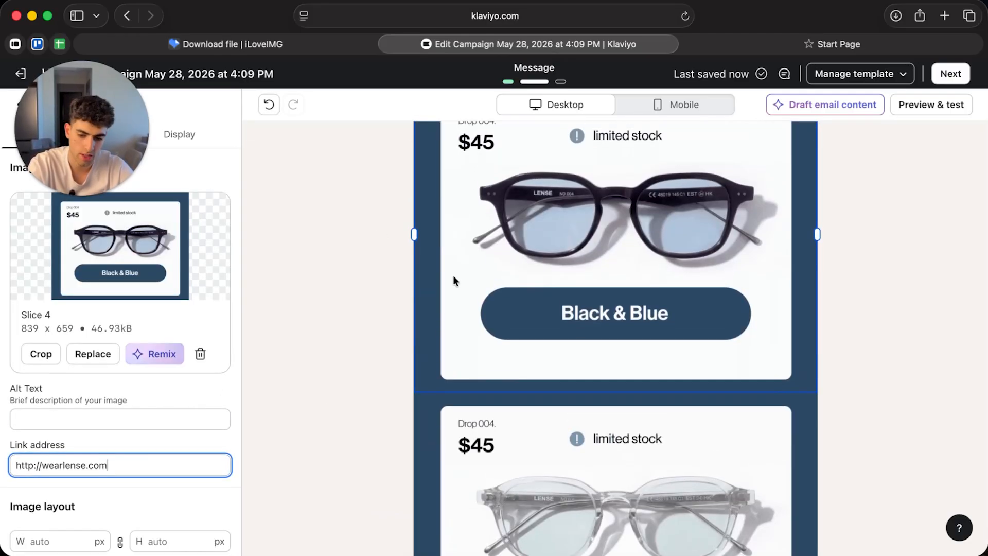
pyautogui.scroll(2, 484, 304)
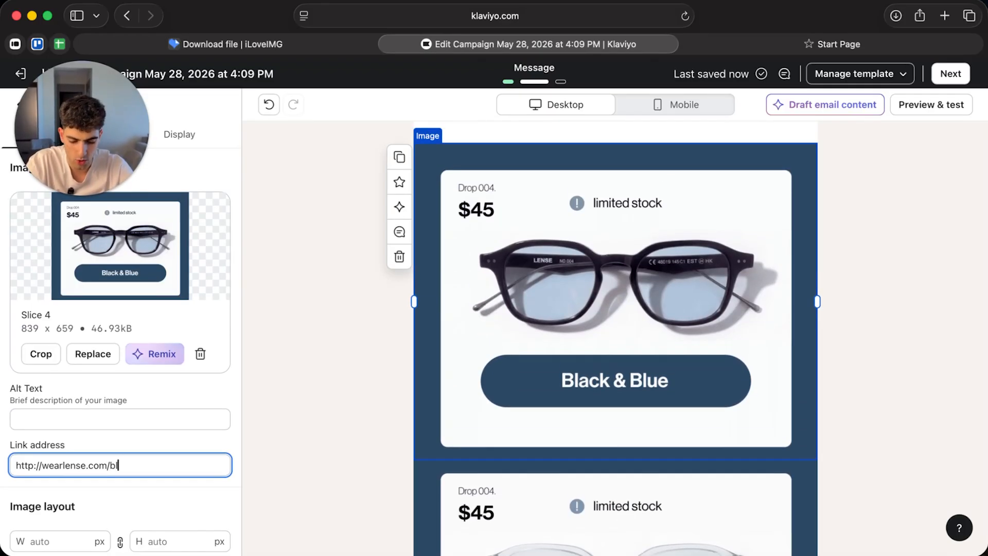
pyautogui.write('es')
pyautogui.scroll(-5, 708, 404)
pyautogui.click(706, 404)
pyautogui.click(119, 426)
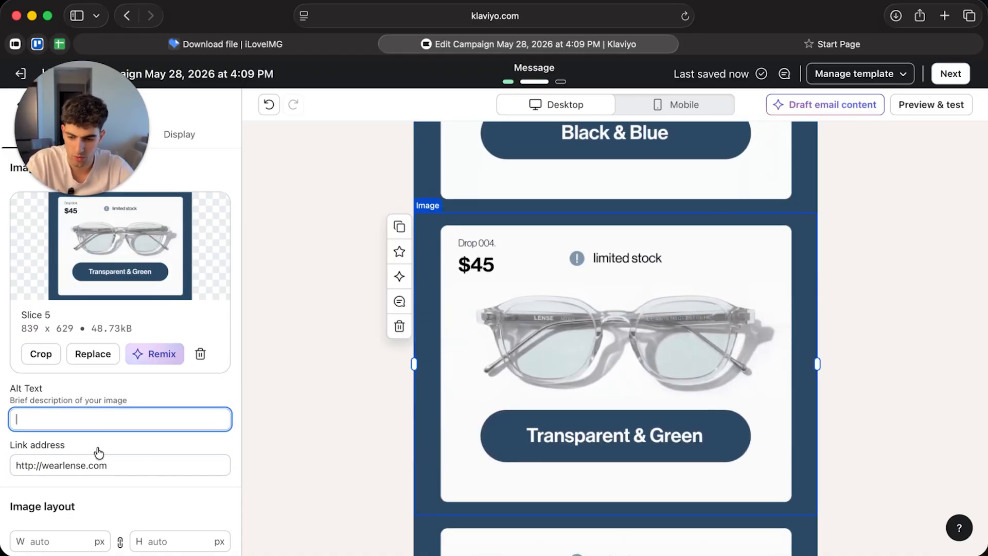
pyautogui.click(523, 200)
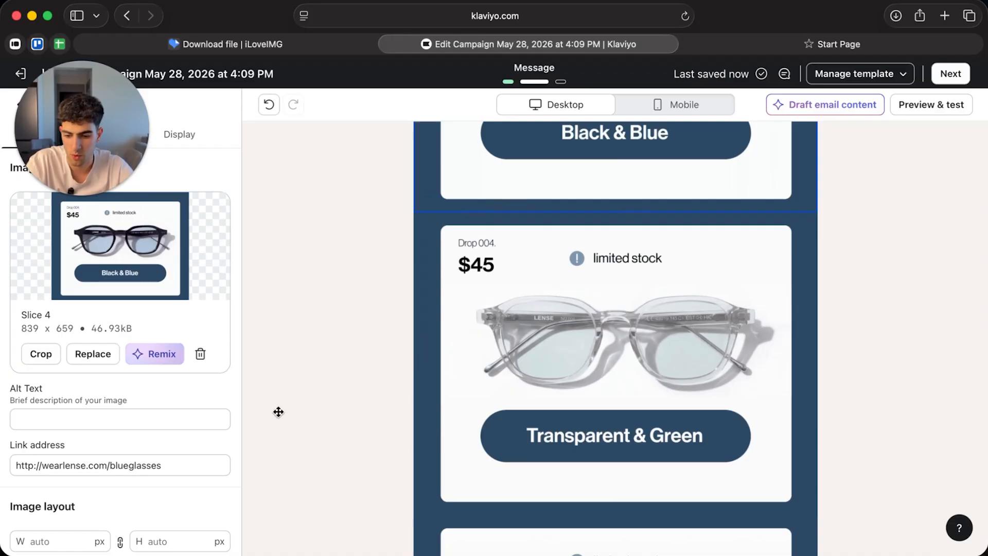
pyautogui.click(543, 368)
pyautogui.moveTo(110, 465); pyautogui.dragTo(16, 465)
pyautogui.write('http://wearlense.com/blueglasses')
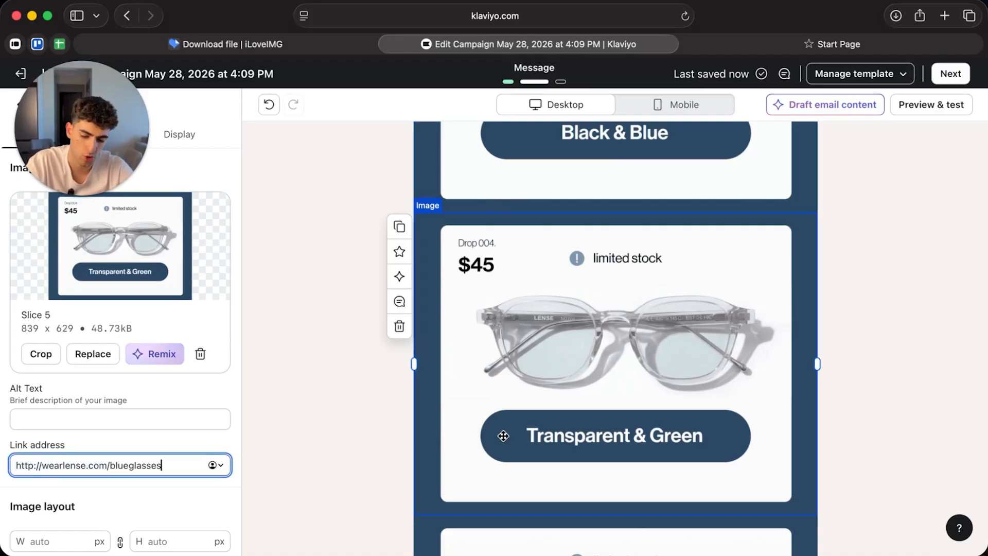
pyautogui.scroll(-5, 503, 436)
pyautogui.click(592, 386)
pyautogui.moveTo(110, 465); pyautogui.dragTo(16, 465)
pyautogui.write('http://wearlense.com/blueglasses')
# Step: Look through the whole assembled email and continue from the content editor to the message settings
pyautogui.scroll(-10, 632, 327)
pyautogui.click(632, 327)
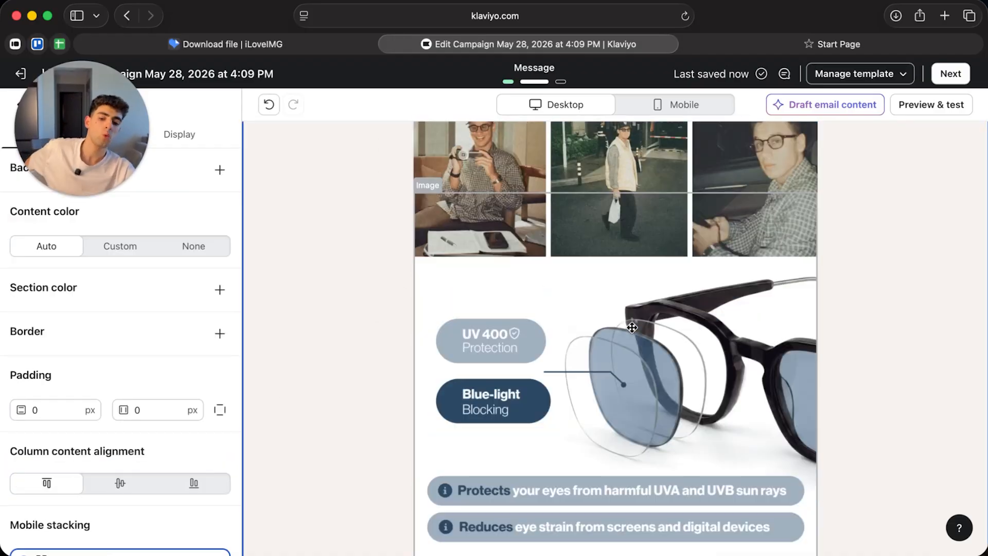
pyautogui.scroll(-15, 632, 333)
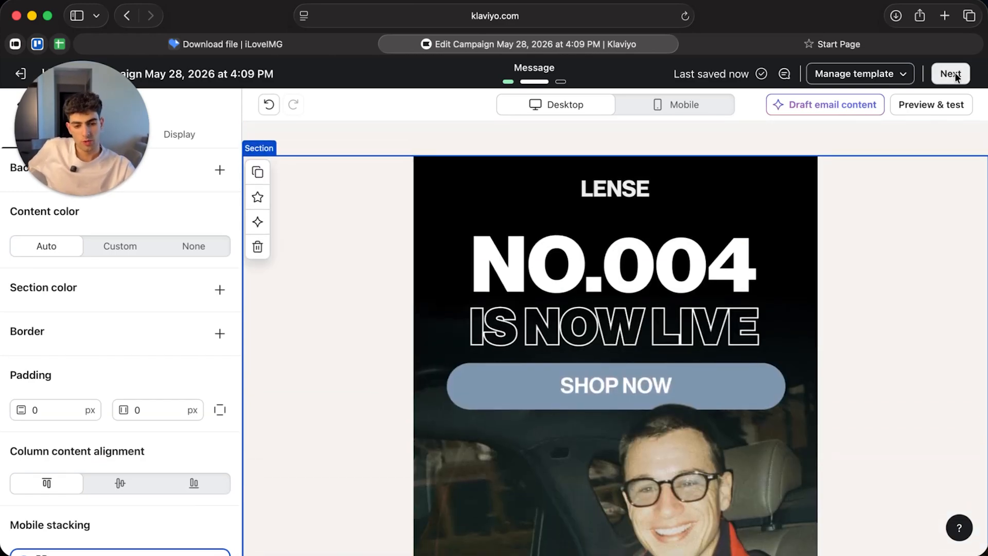
pyautogui.click(952, 74)
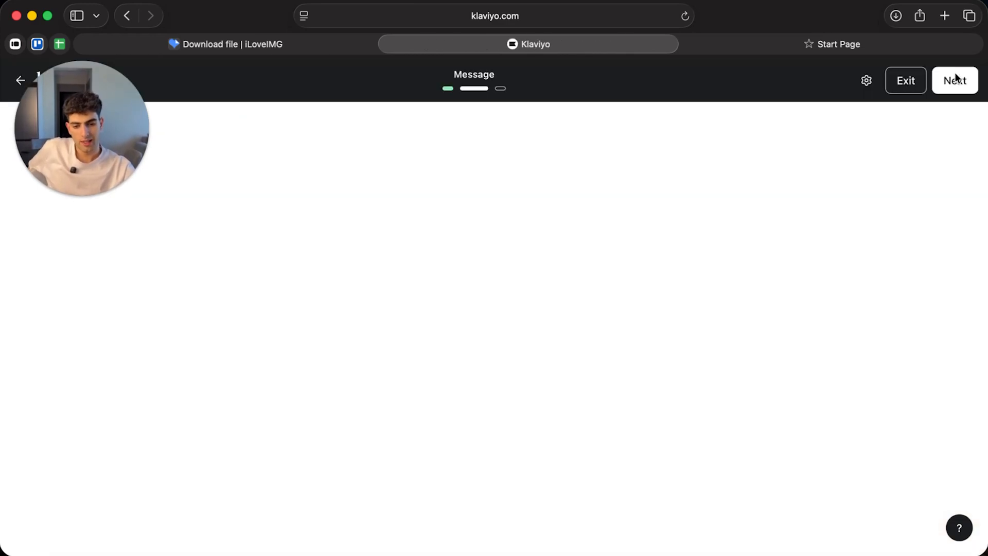
# Step: Check the sender name and preview text of the message and proceed to the campaign's final stage
pyautogui.click(346, 355)
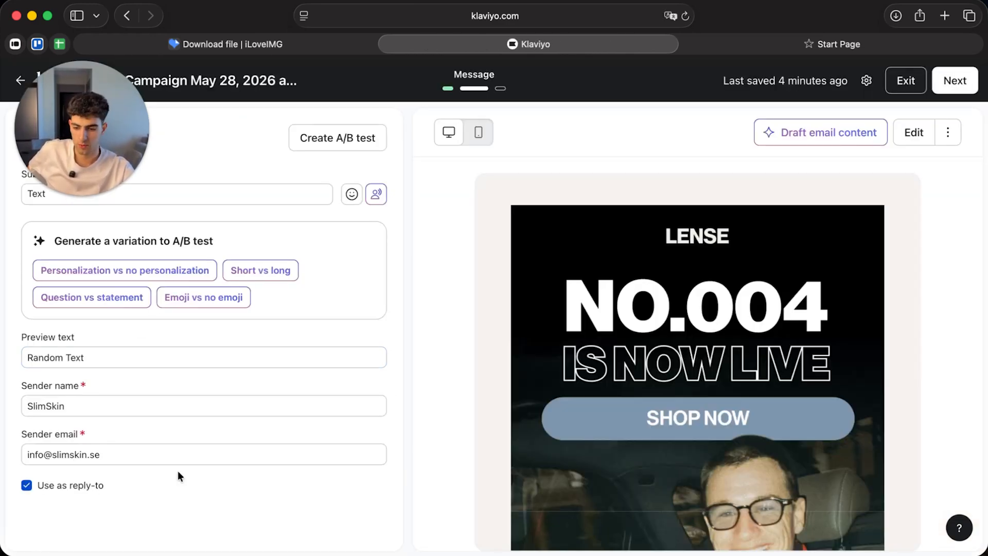
pyautogui.doubleClick(72, 407)
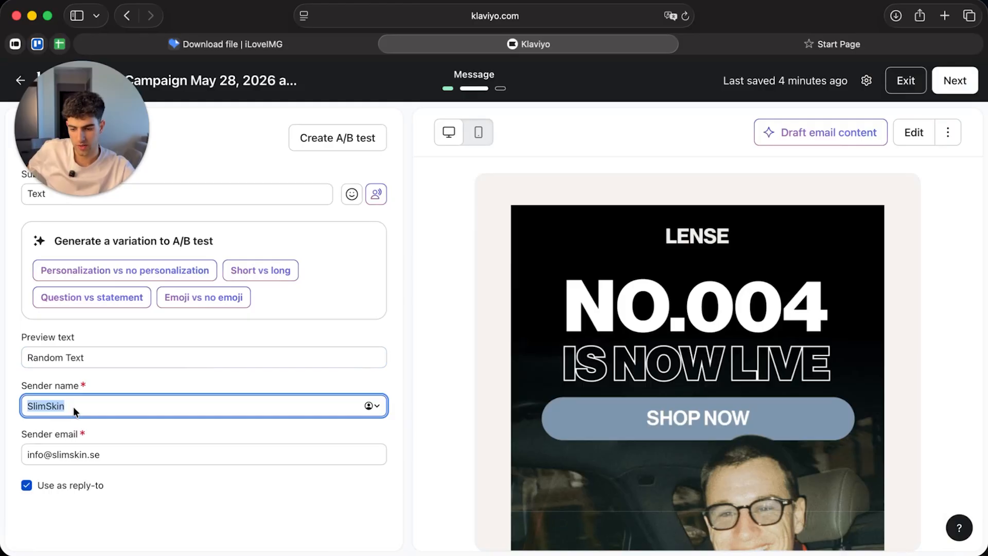
pyautogui.tripleClick(99, 358)
pyautogui.click(969, 85)
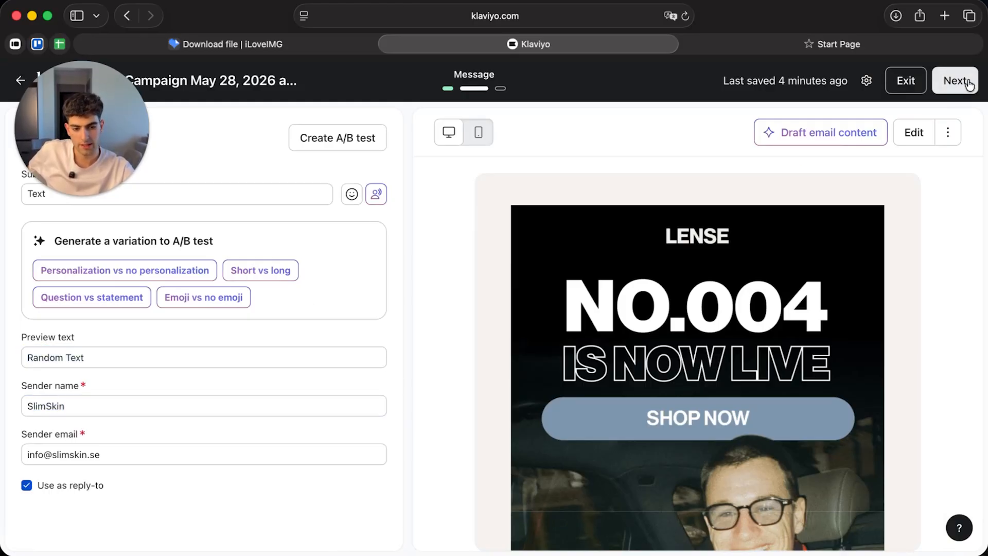